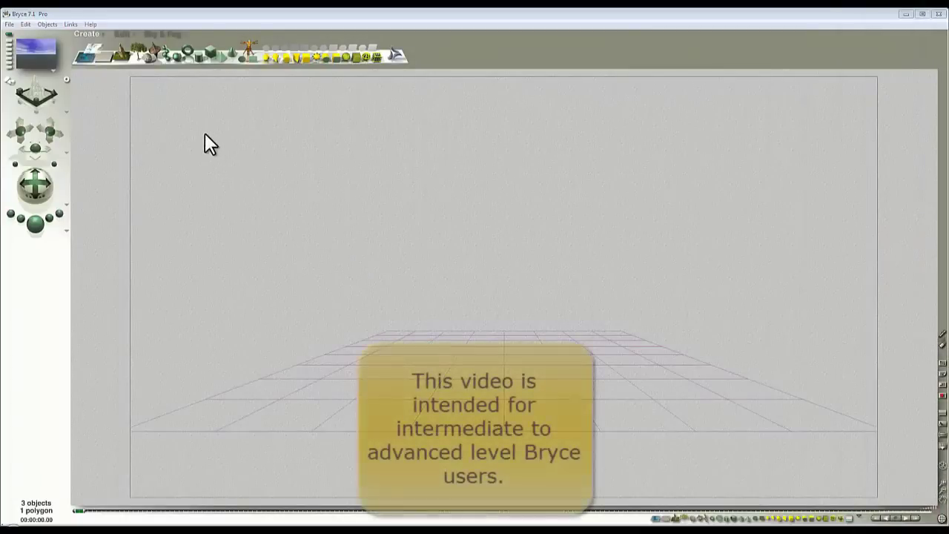
Create a tree and edit its branches with distribution at 0 and both segment limits at 20
left_click(140, 54)
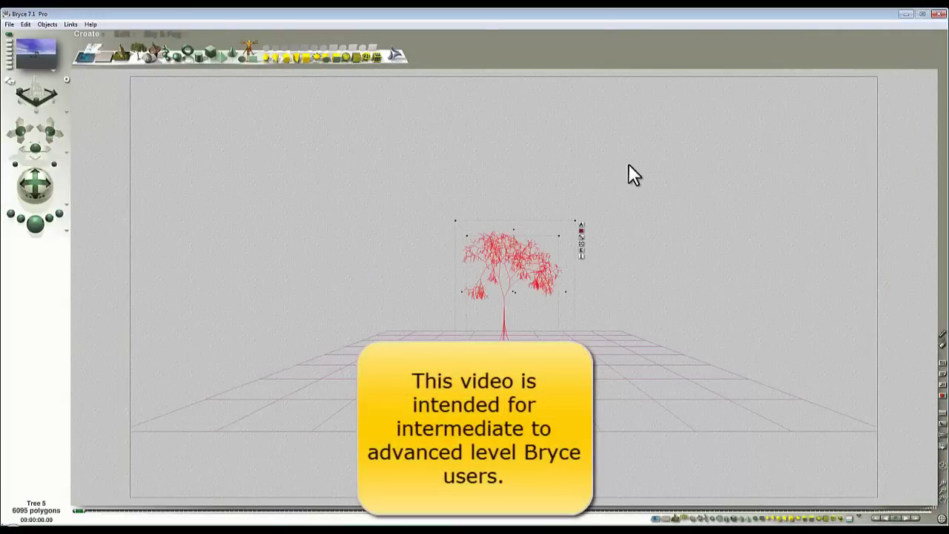
left_click(581, 250)
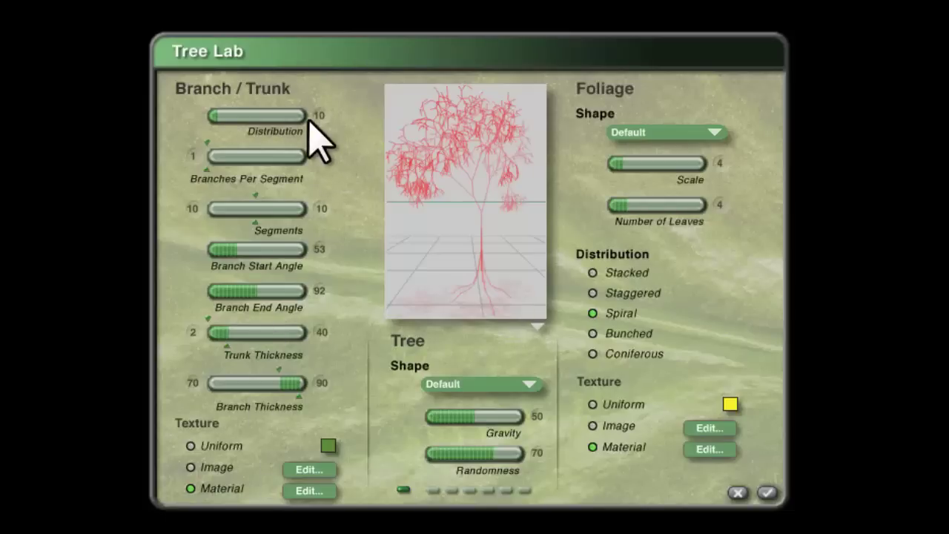
left_click_drag(234, 119, 224, 120)
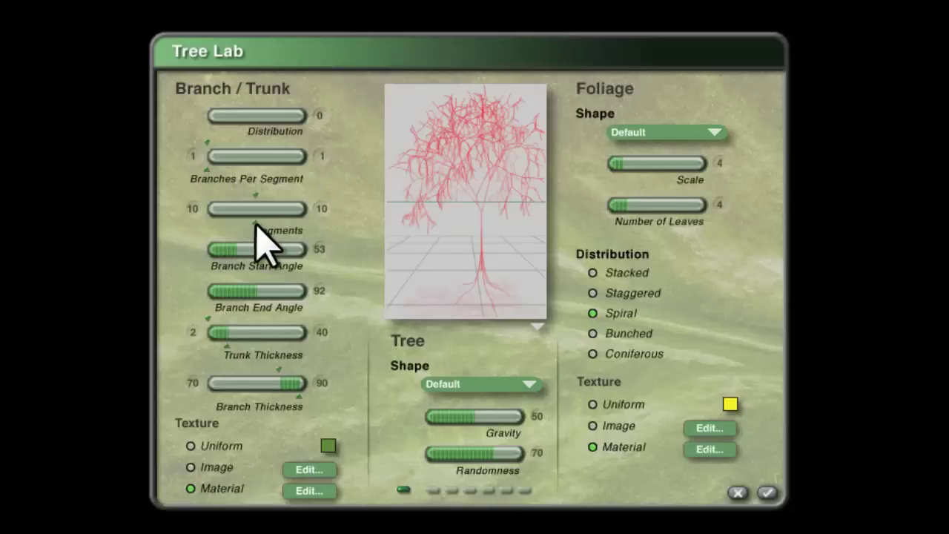
left_click_drag(255, 225, 360, 226)
left_click_drag(255, 195, 350, 193)
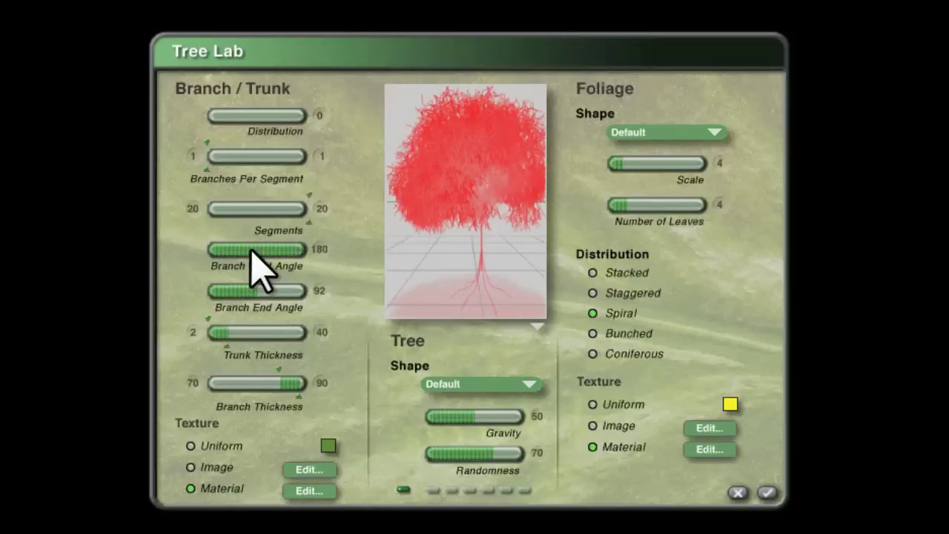
Set the branch start angle to 180 and end angle to 0, with trunk thickness limits at 1 and branch thickness limits at 0
left_click_drag(250, 250, 328, 256)
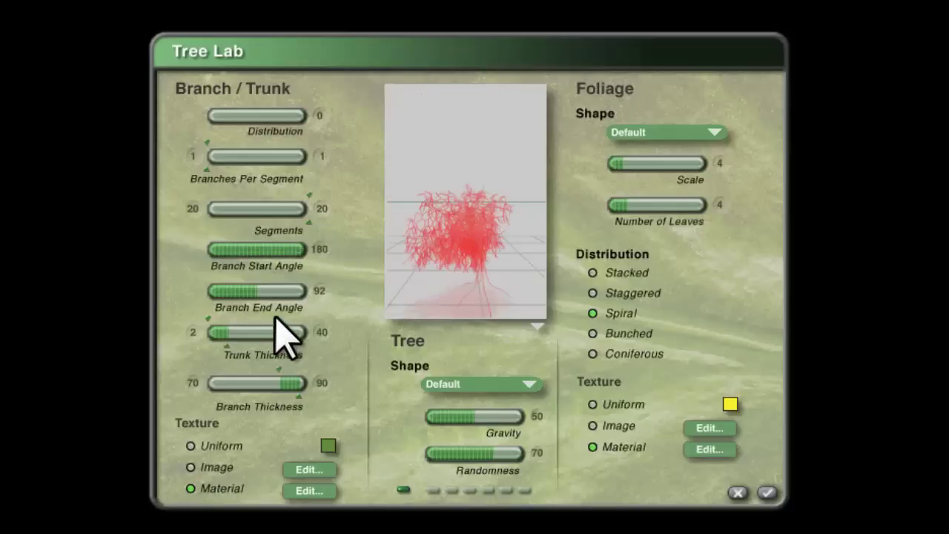
left_click_drag(248, 295, 247, 296)
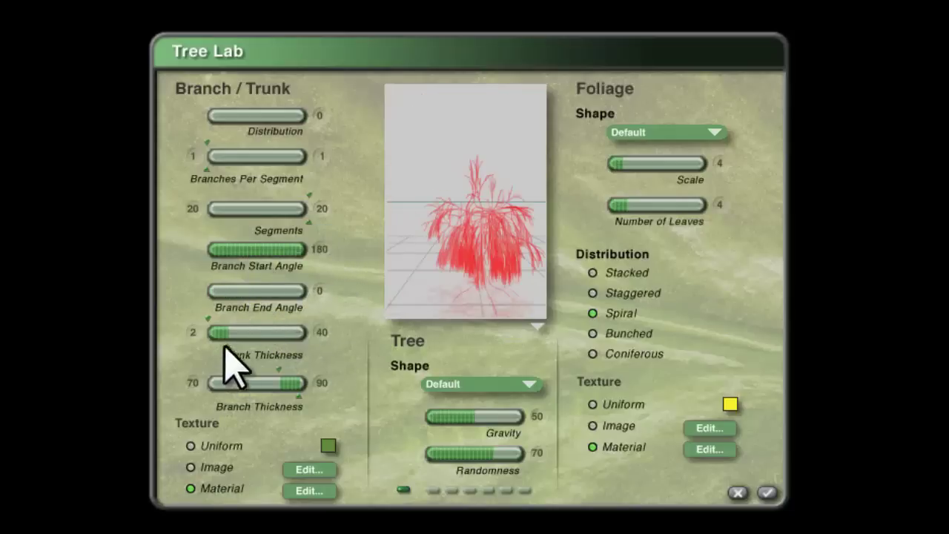
left_click_drag(212, 326, 180, 328)
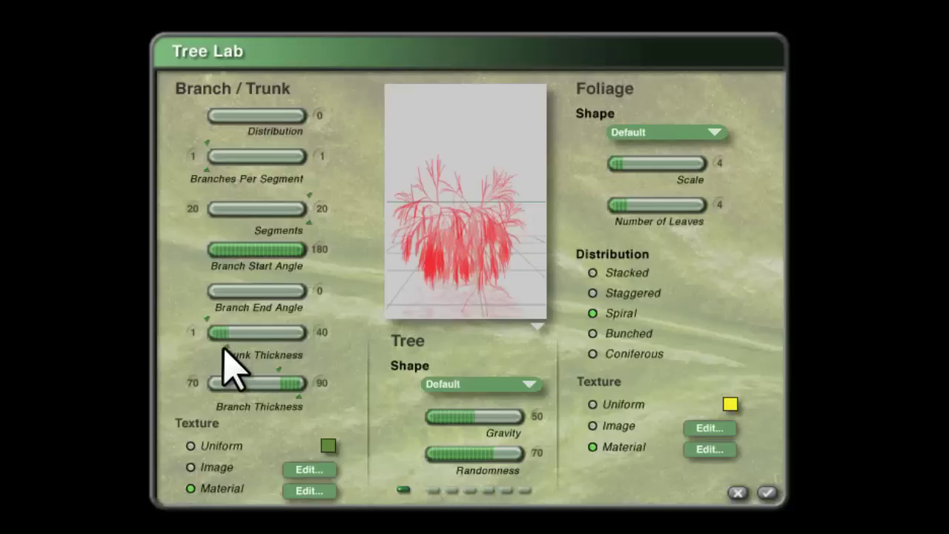
left_click_drag(232, 350, 148, 371)
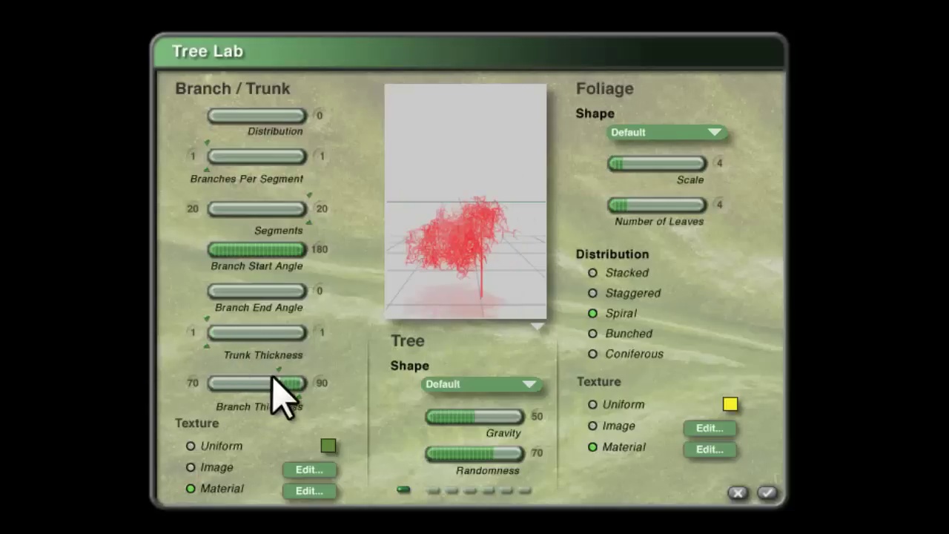
left_click_drag(285, 383, 117, 388)
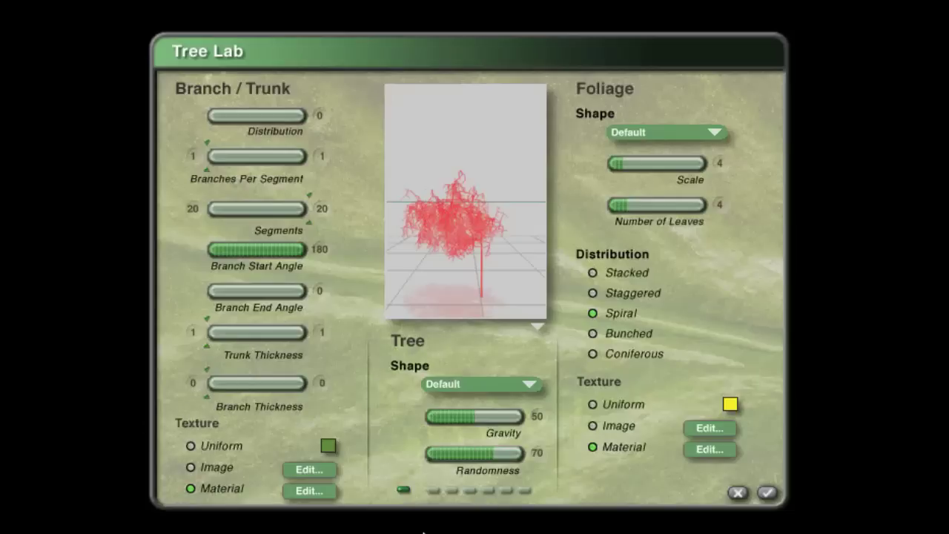
Make the trunk material invisible: reset it to default, set diffusion to 0 and transparency to 100, and use Blend Transparency
left_click(310, 491)
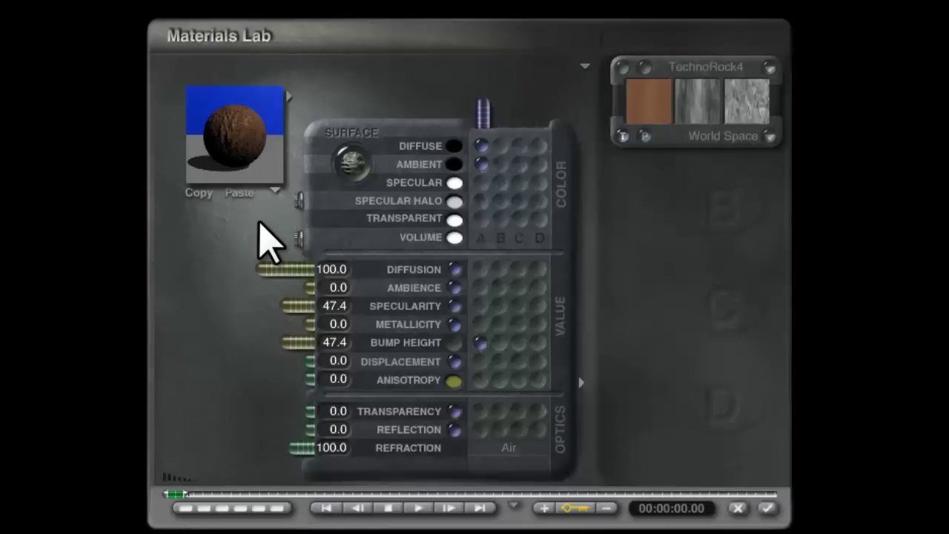
left_click(298, 237)
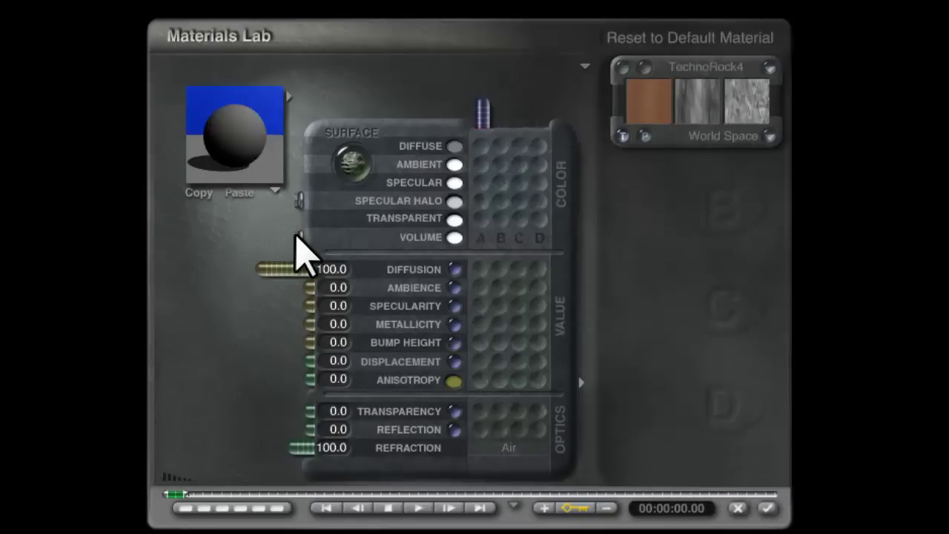
left_click_drag(257, 272, 400, 267)
left_click_drag(311, 411, 170, 410)
left_click_drag(235, 131, 235, 148)
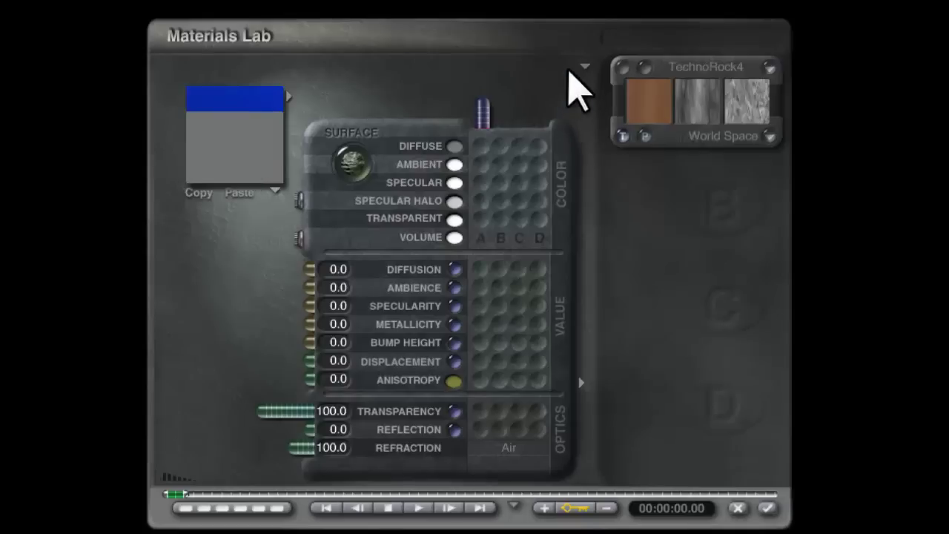
left_click(585, 66)
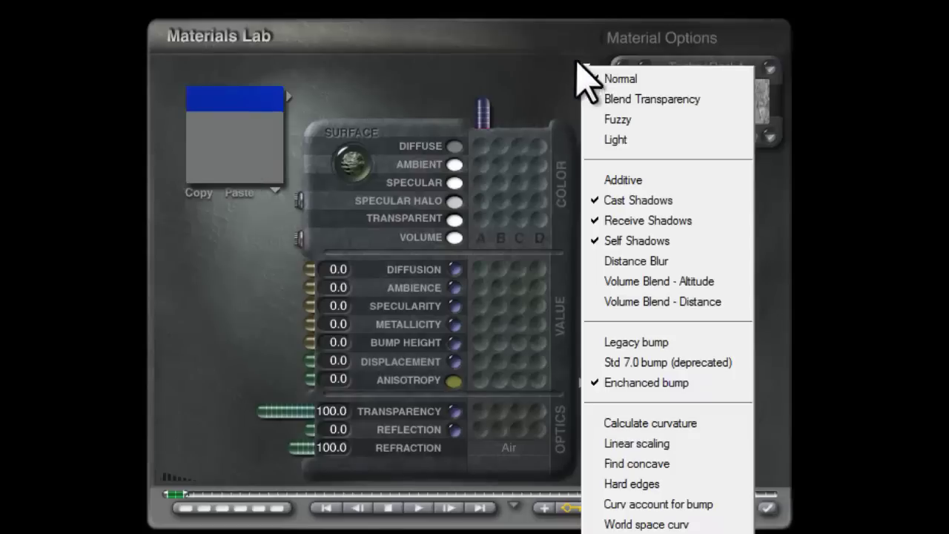
left_click(629, 100)
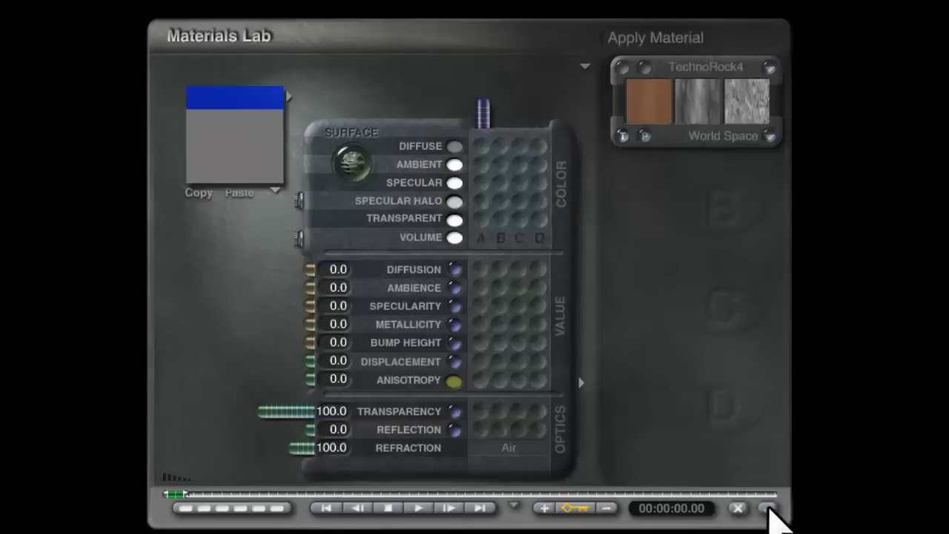
left_click(768, 508)
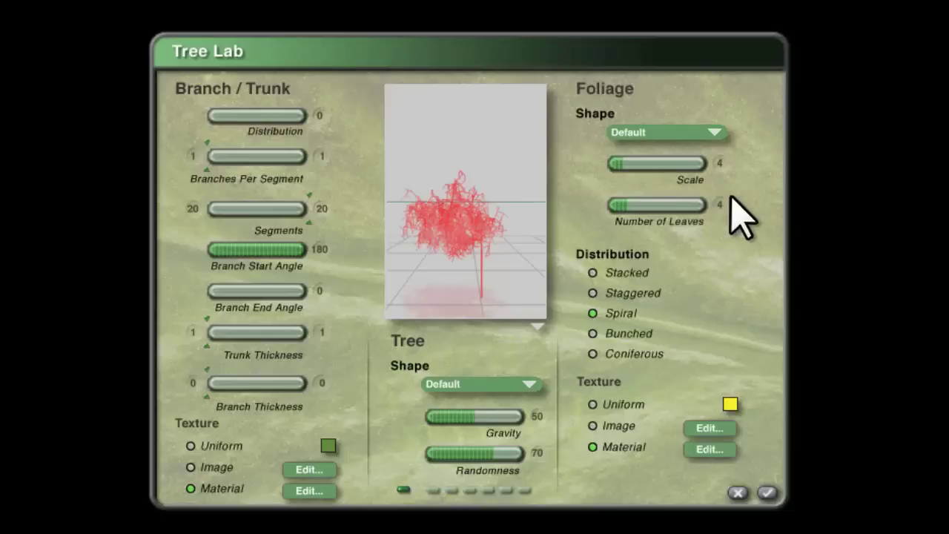
Choose the Pine, Austrian foliage shape with Coniferous distribution, and set the tree's gravity and randomness to 0
left_click(714, 132)
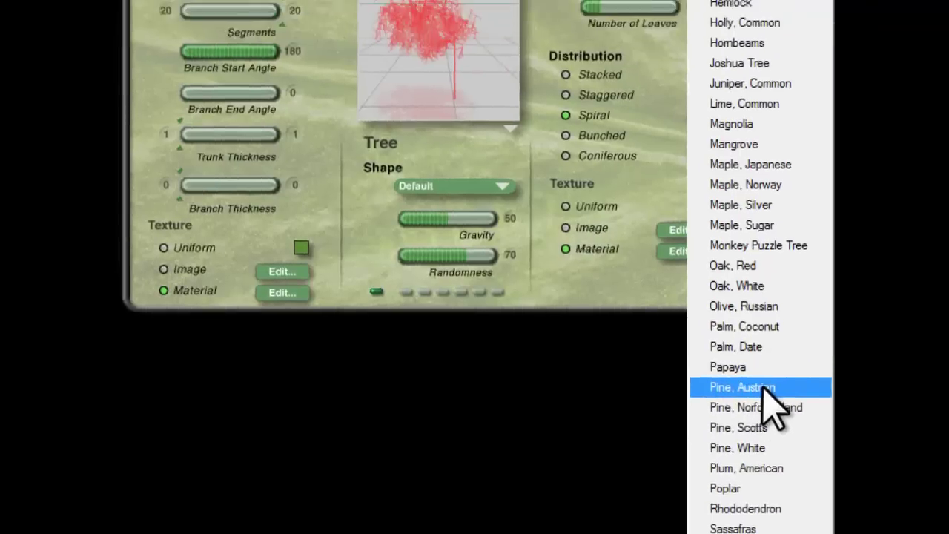
left_click(753, 315)
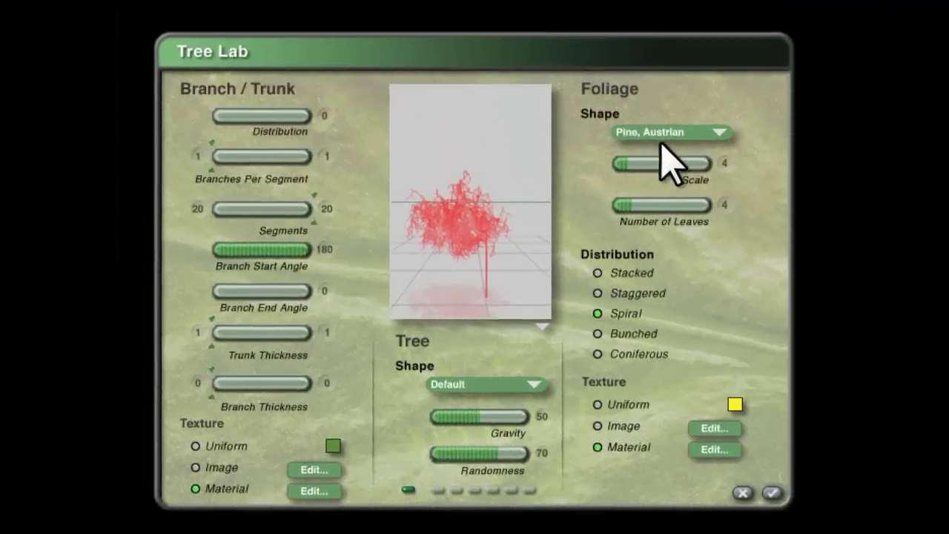
left_click(597, 354)
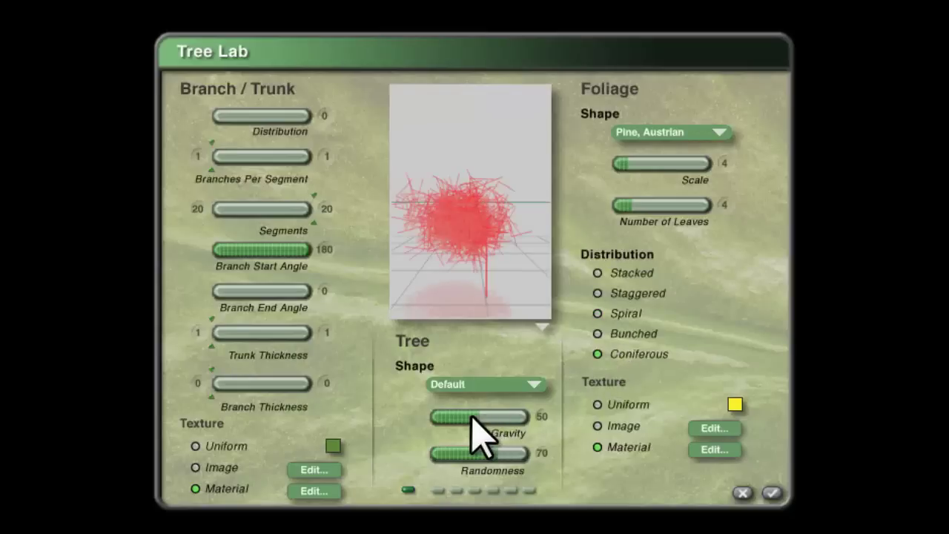
left_click_drag(467, 418, 431, 447)
left_click_drag(468, 214, 454, 189)
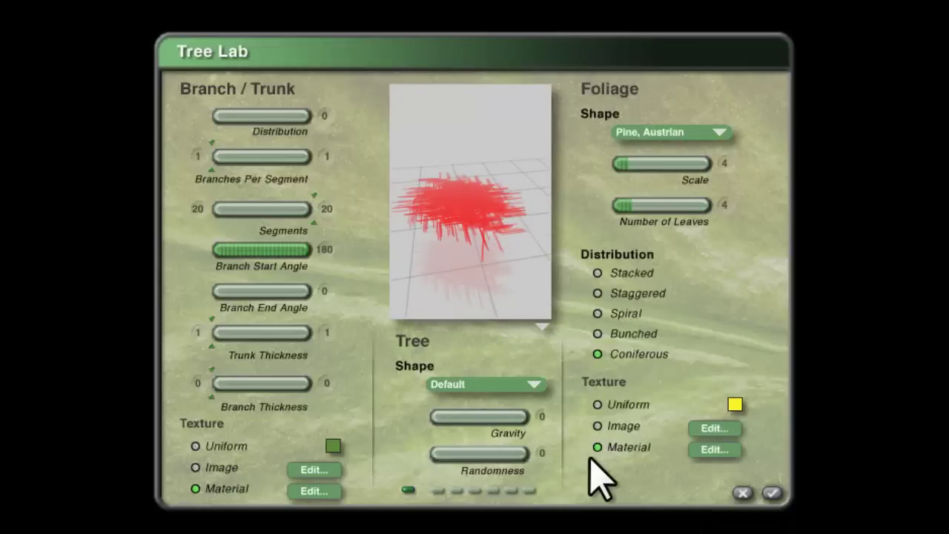
Reset the foliage material to default and give it a tan diffuse colour
left_click(713, 450)
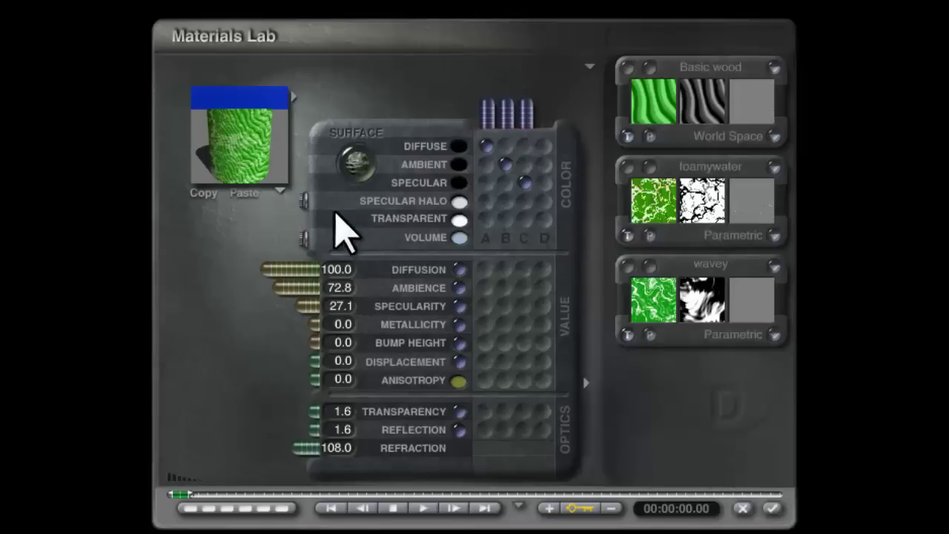
left_click(304, 239)
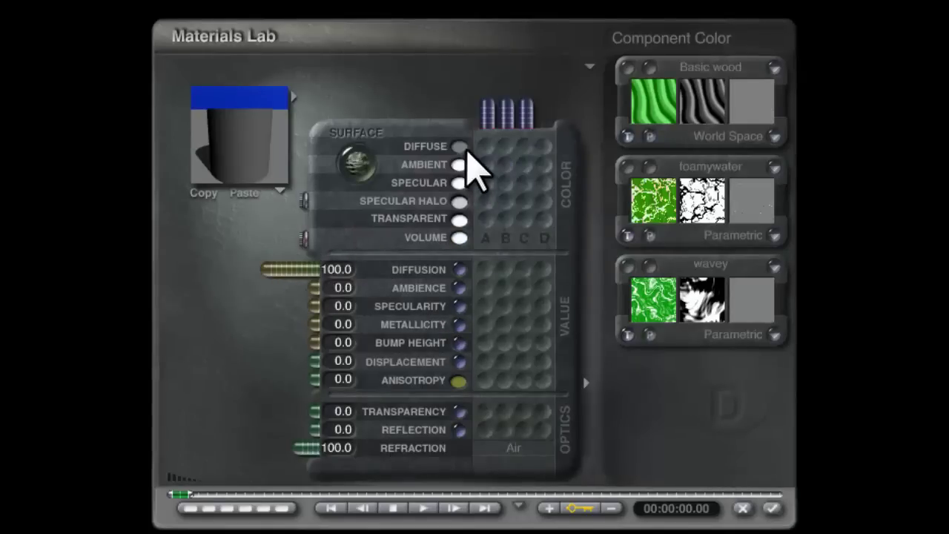
left_click(459, 146)
left_click_drag(492, 297, 450, 296)
left_click_drag(501, 247, 511, 272)
left_click_drag(512, 245, 502, 271)
left_click(511, 268)
left_click(642, 334)
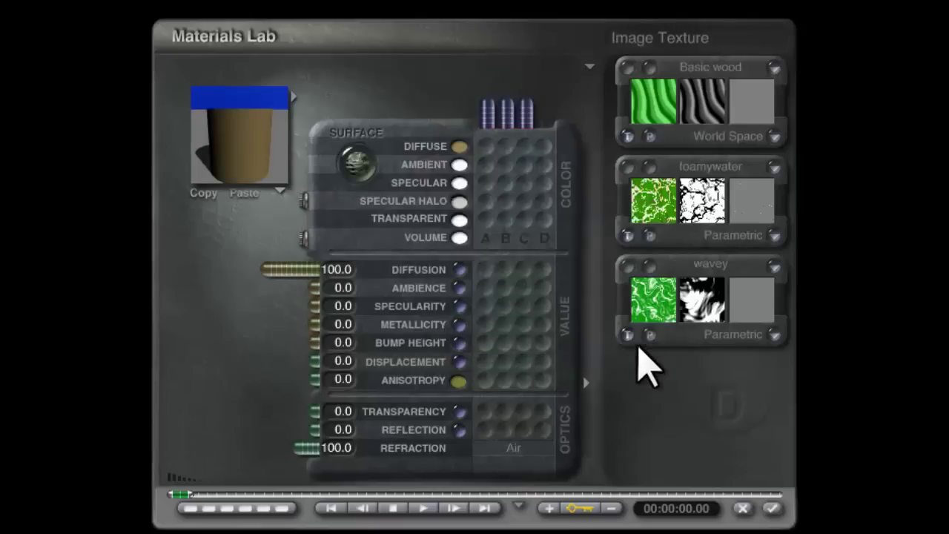
Set the foliage material's transparency to 65, then apply the material and the tree edits
left_click(337, 411)
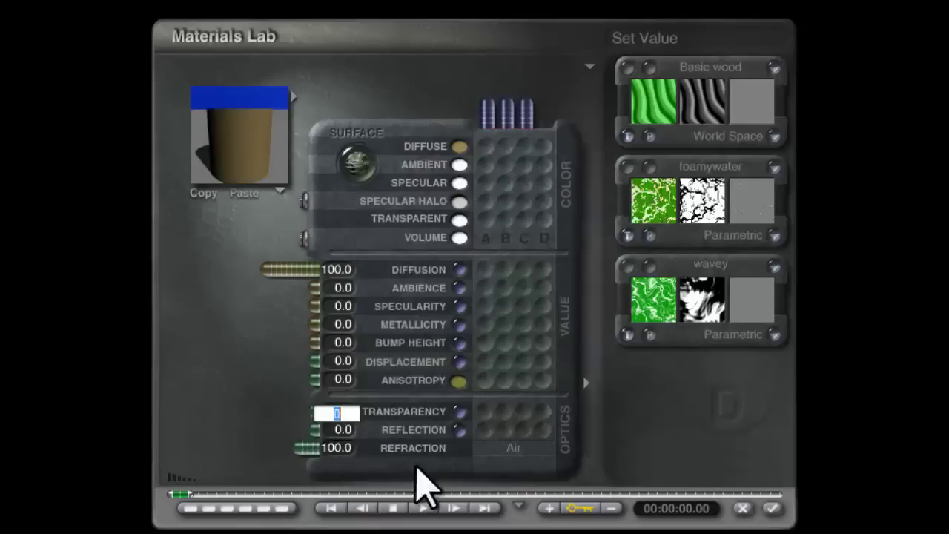
key("Return")
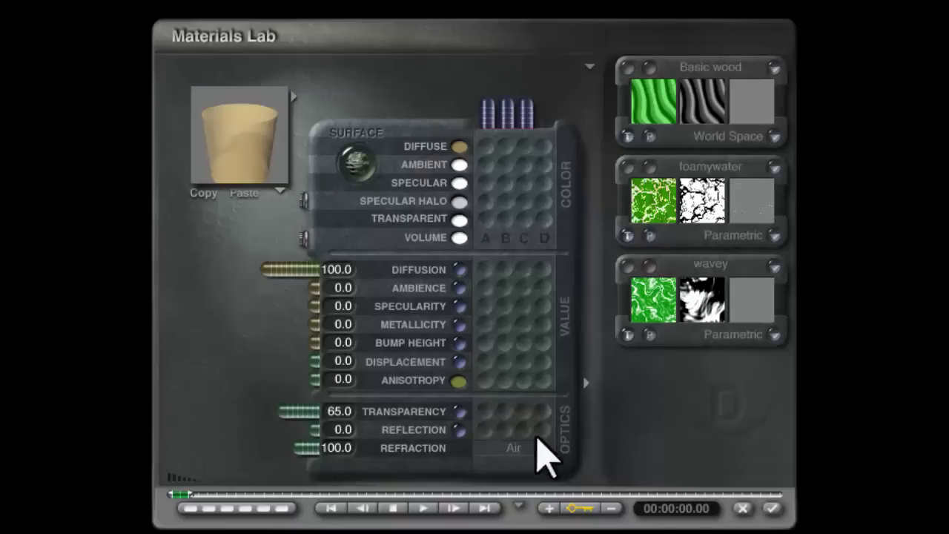
left_click(771, 508)
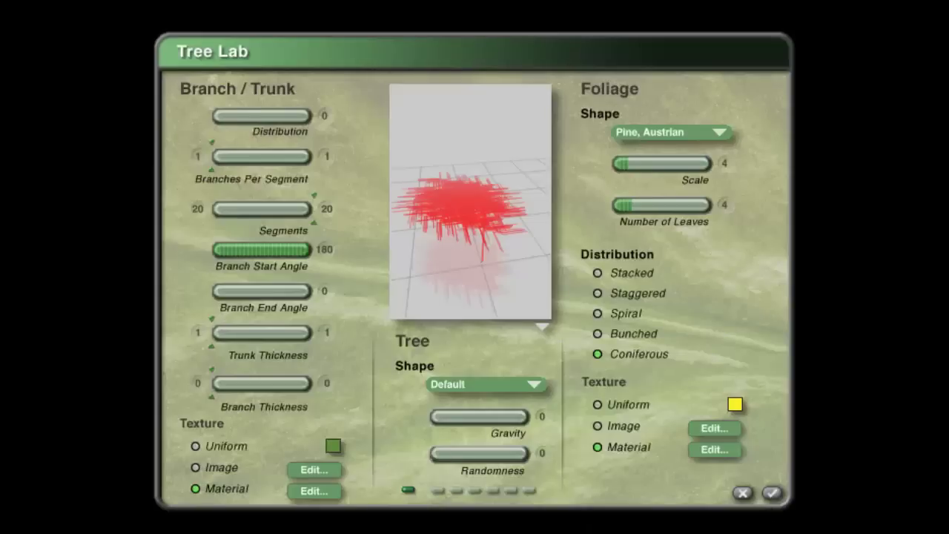
left_click(772, 494)
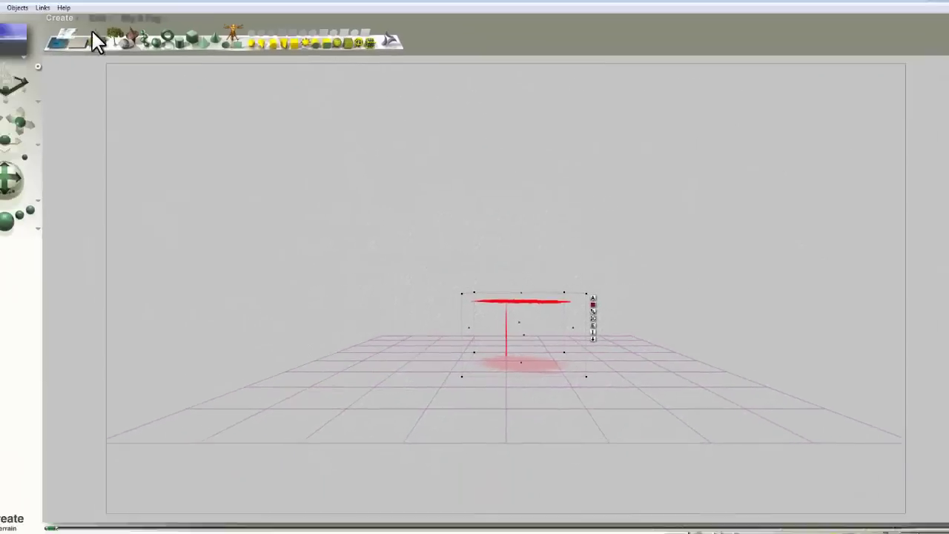
Enlarge the tree and, in the side view, move it so its flat foliage layer lines up with the ground
left_click_drag(119, 54, 430, 306)
key("3")
left_click_drag(504, 344, 622, 304)
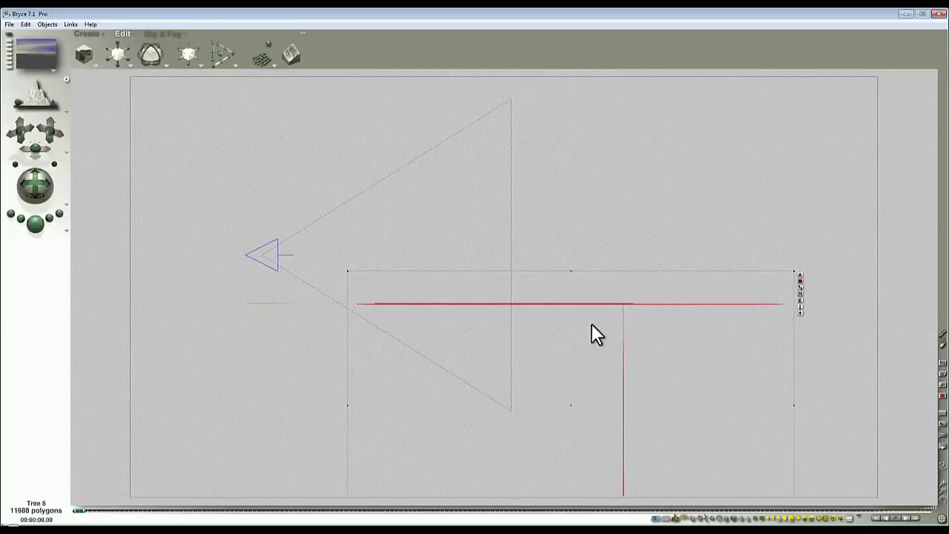
mouse_move(623, 305)
left_mouse_down()
mouse_move(623, 290)
mouse_move(625, 305)
left_mouse_up()
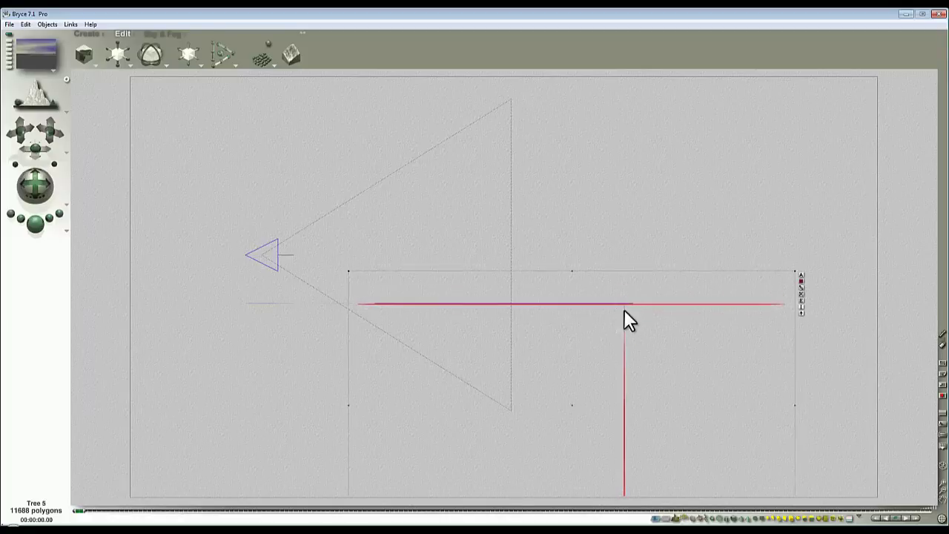
Render the scene from the camera view and examine the foliage lying on the ground
key("1")
left_click(32, 227)
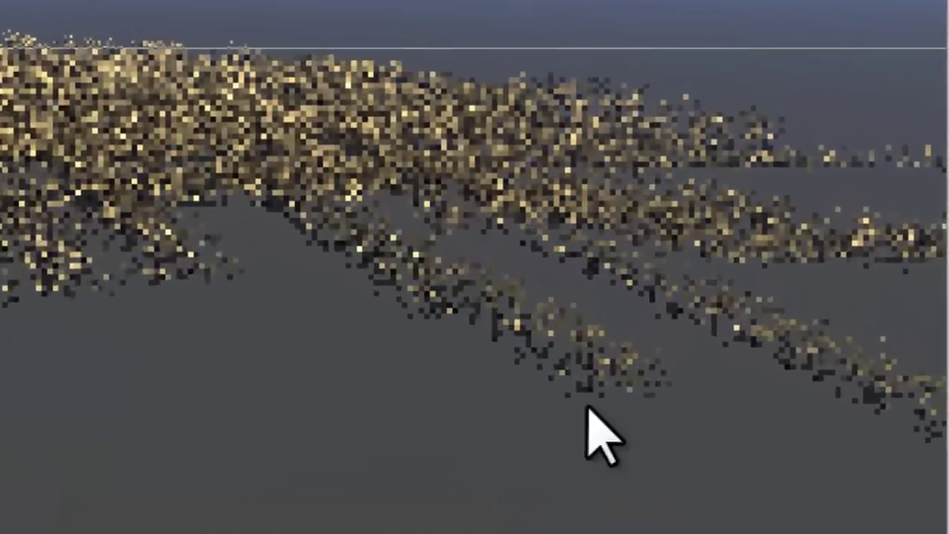
left_click_drag(663, 404, 392, 223)
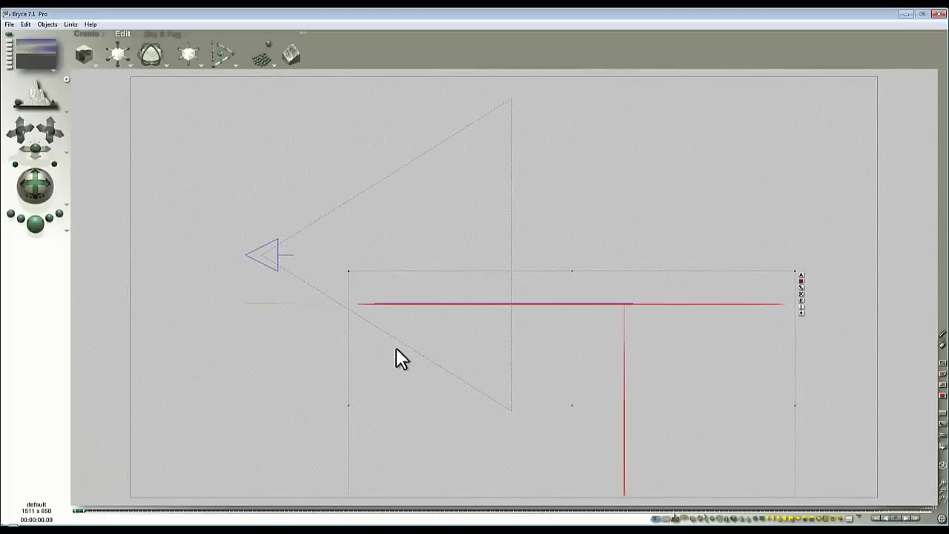
key("1")
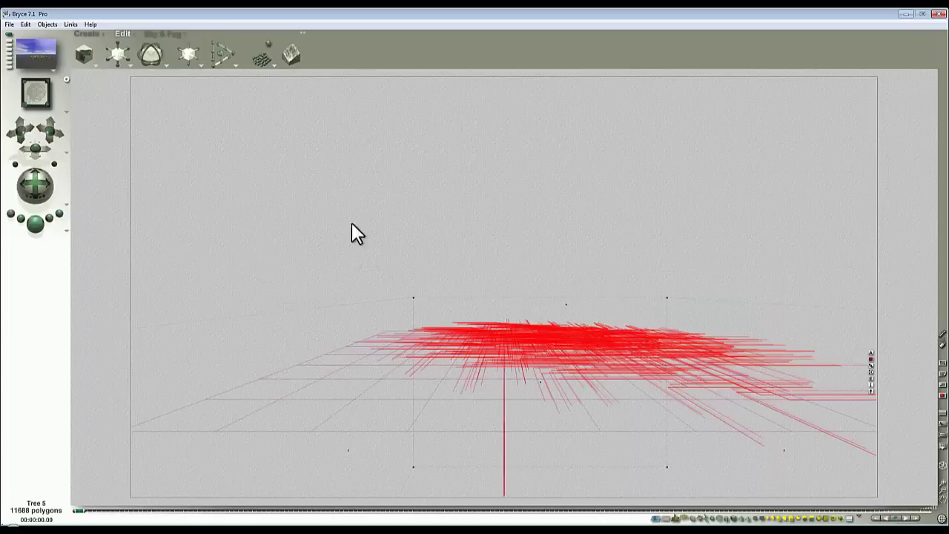
Enlarge the tree further and, in the side view, move its foliage layer back up to ground level in front of the camera
key("2")
left_click_drag(123, 54, 192, 59)
key("3")
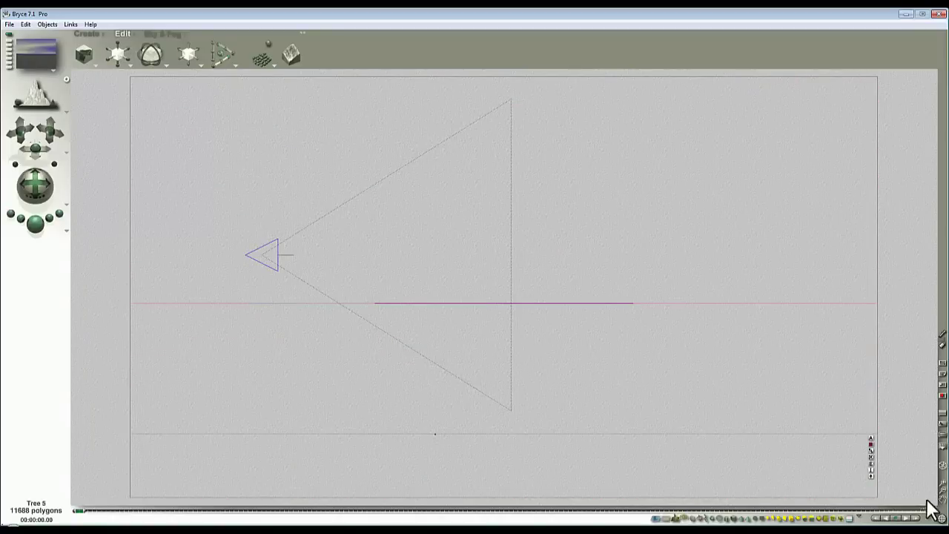
left_click(942, 490)
left_click(941, 490)
left_click(942, 490)
left_click(941, 490)
left_click(942, 490)
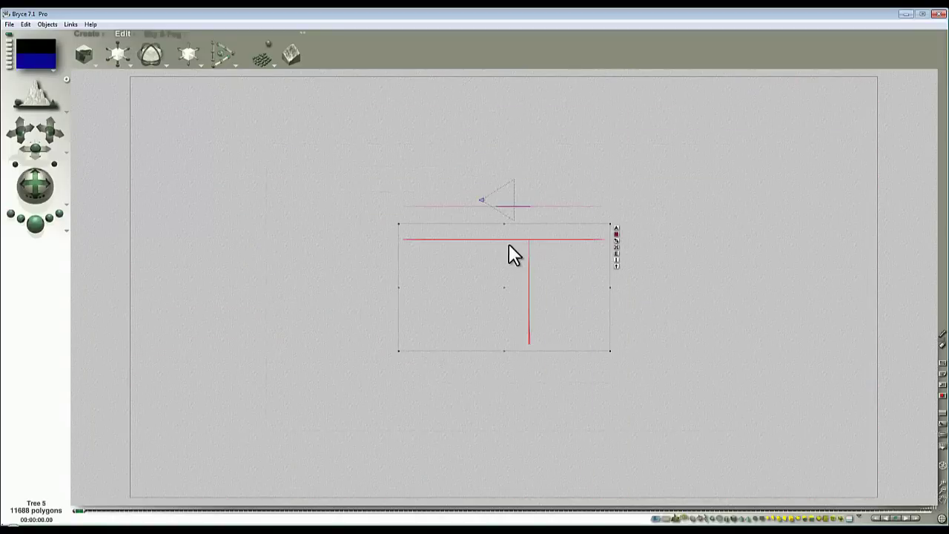
left_click_drag(508, 245, 586, 208)
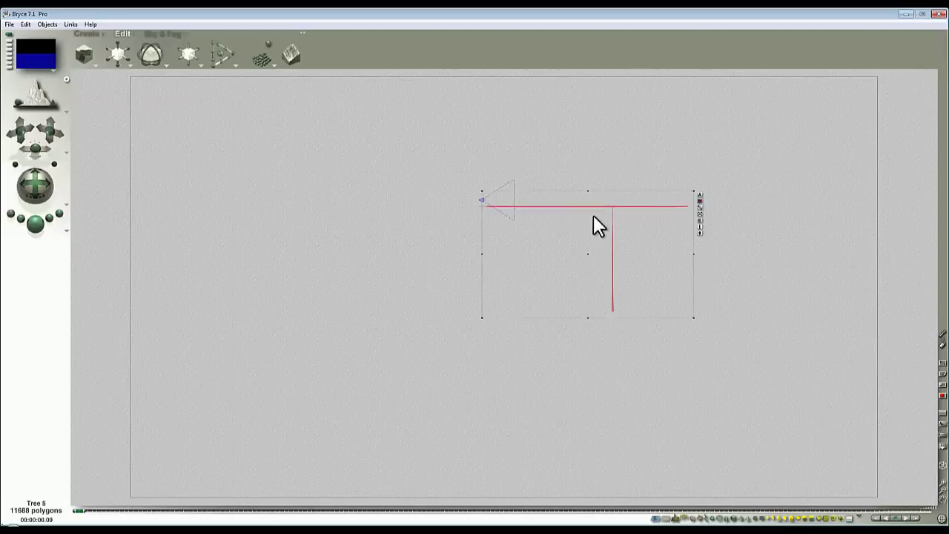
Render the enlarged foliage layer from the camera view
key("1")
key("ctrl+r")
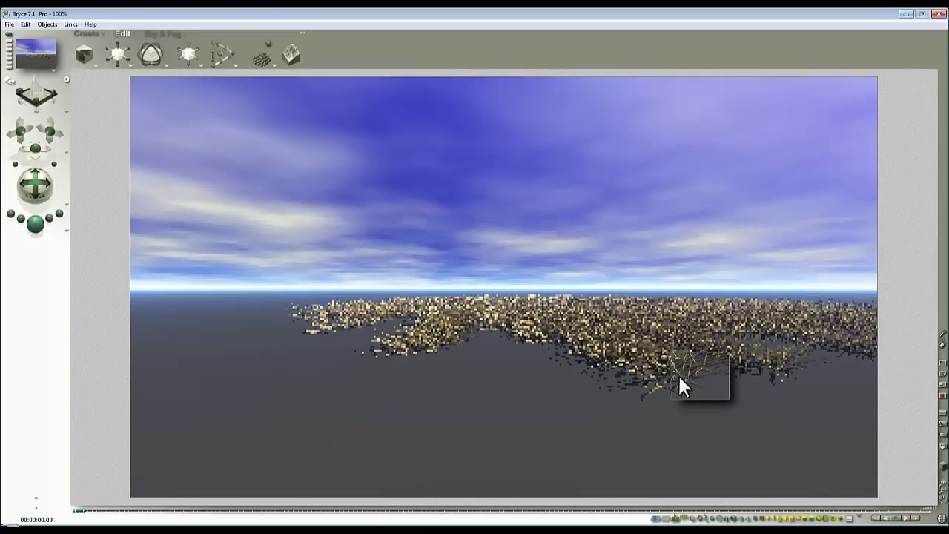
In the top view, move the tree so its foliage spreads across the area in front of the camera
left_click(690, 390)
key("2")
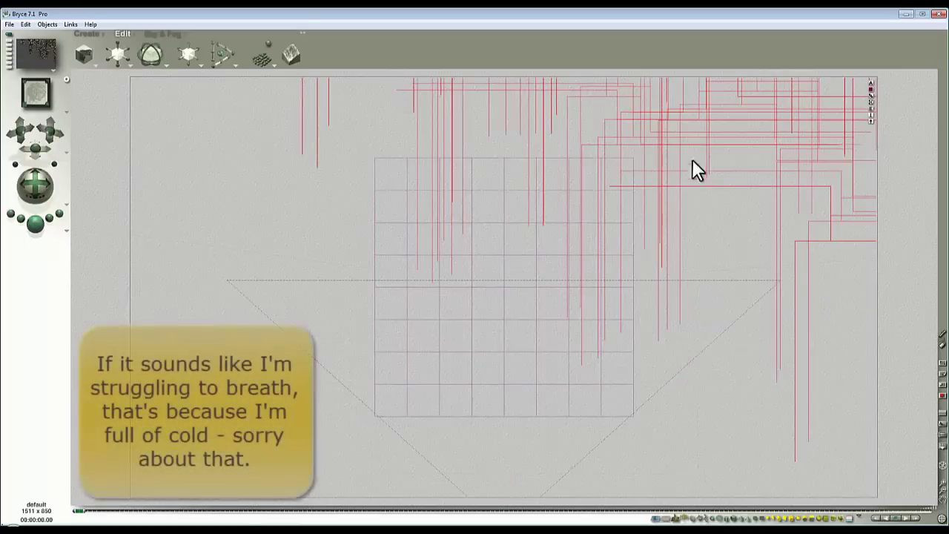
left_click_drag(694, 152, 425, 341)
key("3")
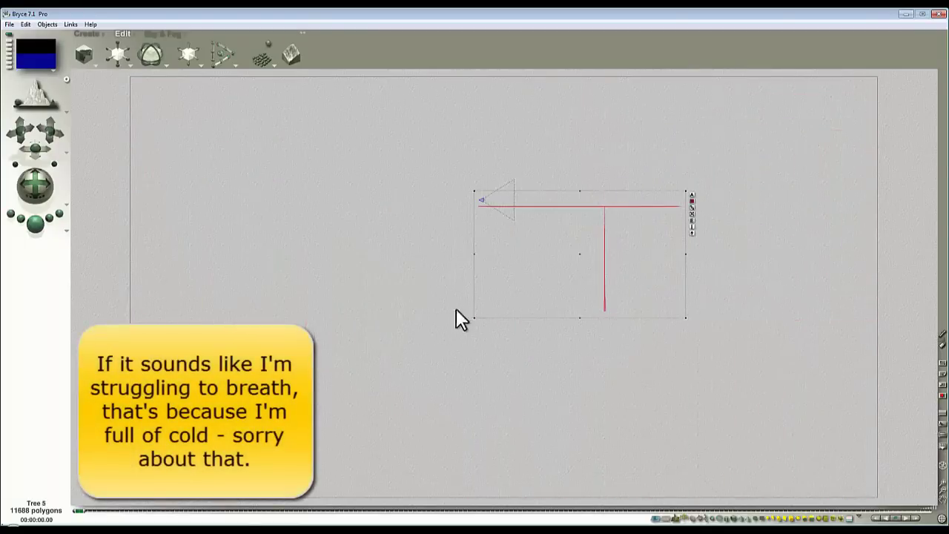
key("1")
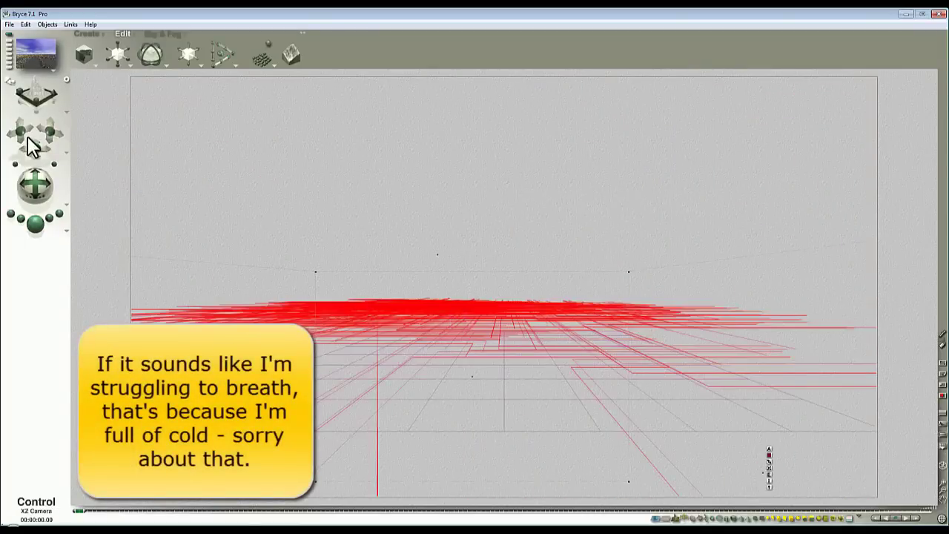
Raise the camera and, in the side view, move the tree so its foliage layer sits at ground level around the camera
left_click_drag(52, 134, 62, 124)
key("3")
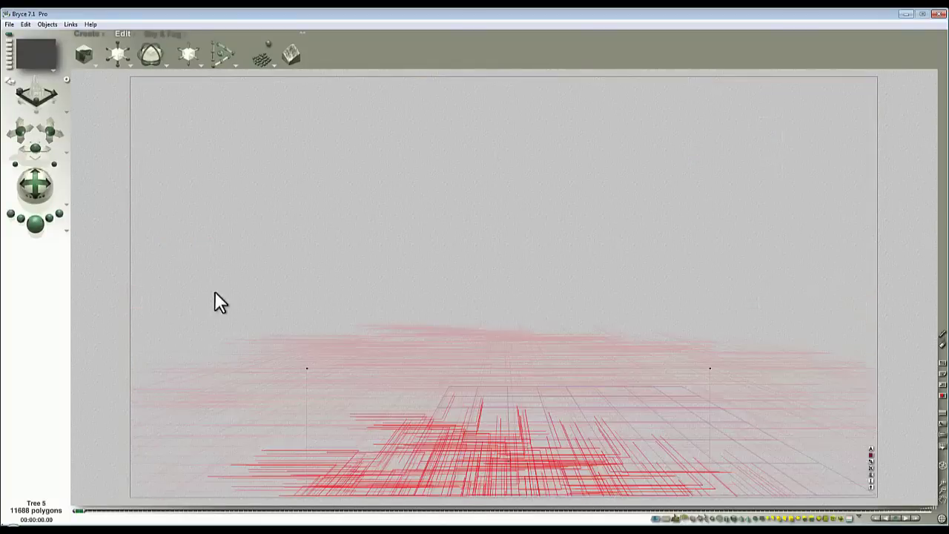
key("3")
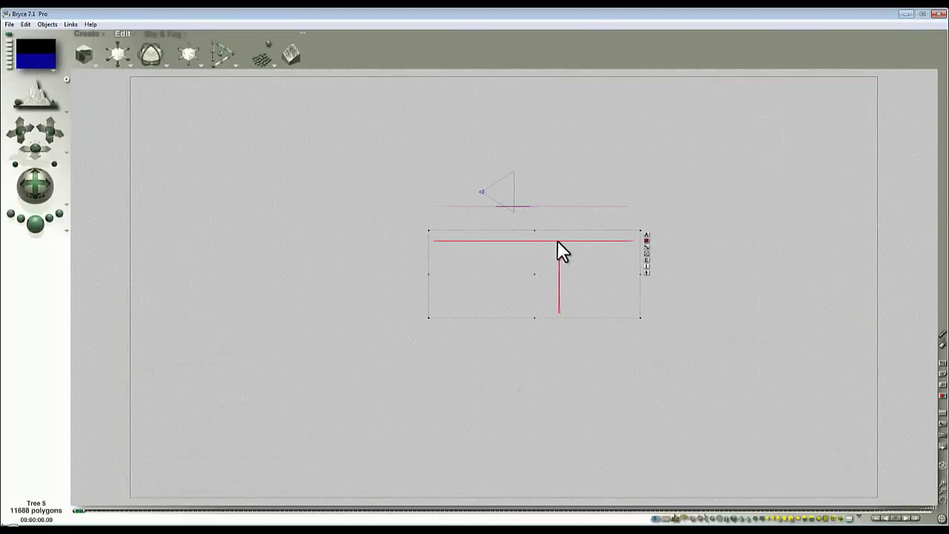
left_click_drag(559, 250, 567, 208)
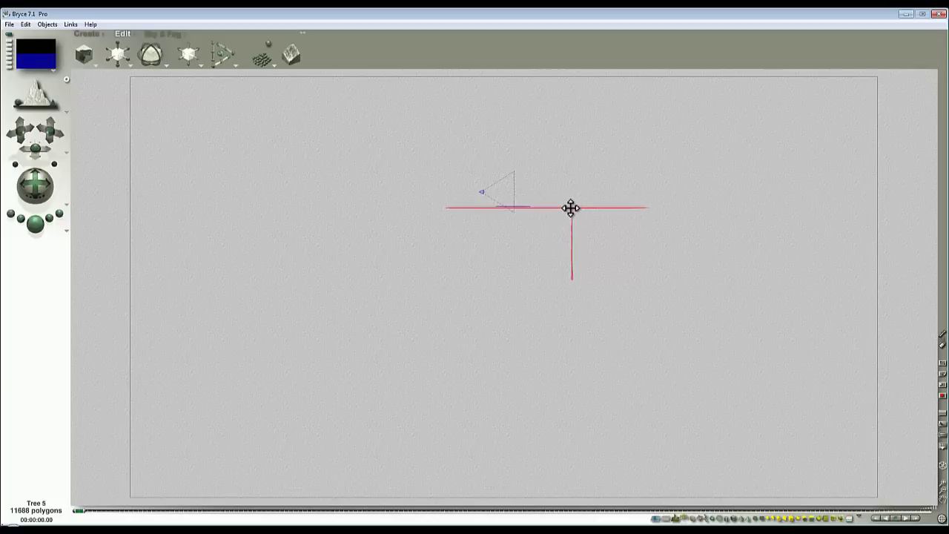
key("1")
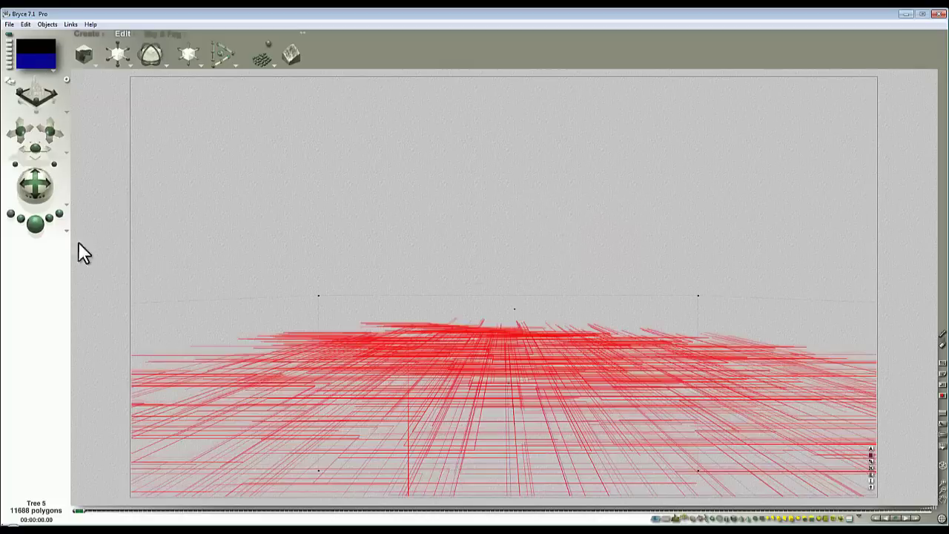
Render the foliage from the camera view, refining a small patch in the middle of the ground
left_click(36, 221)
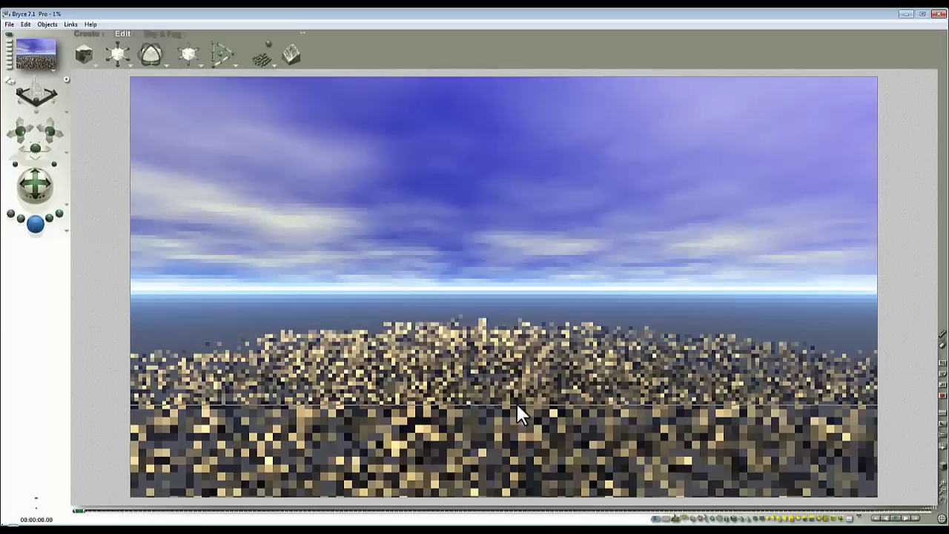
left_click_drag(516, 374, 601, 435)
left_click(511, 380)
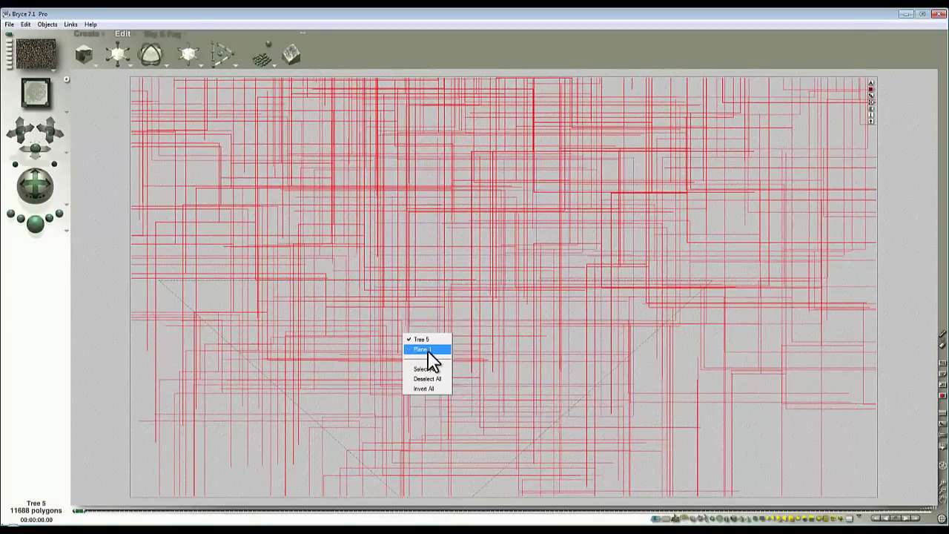
Select the ground plane, apply the Lincolnshire Wolds material from Shared mats, and test-render patches of the covered ground
left_click(427, 351)
key("1")
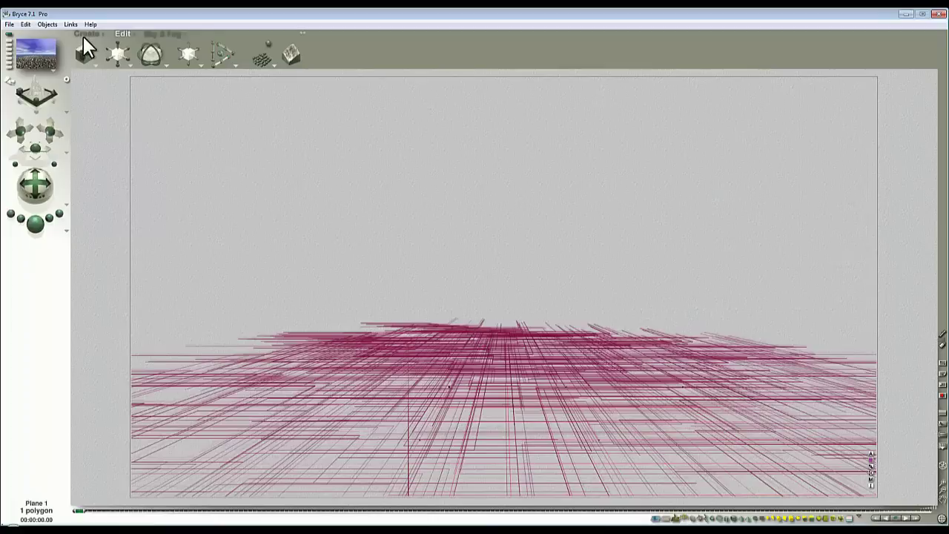
left_click(872, 469)
left_click(340, 141)
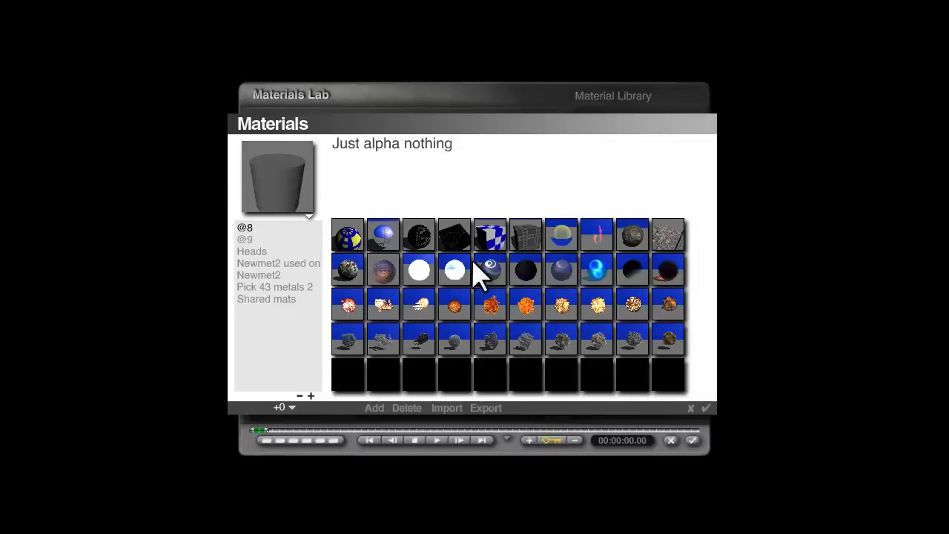
left_click(295, 300)
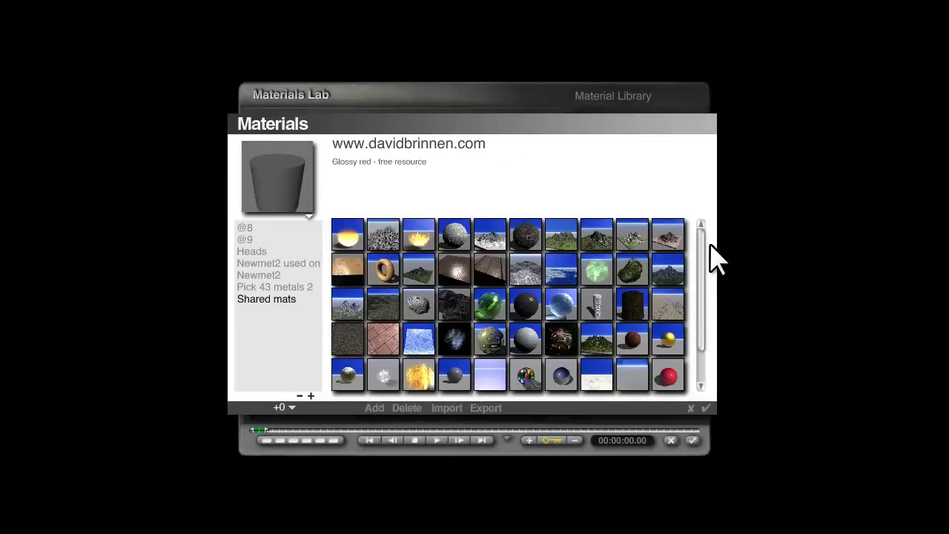
left_click_drag(695, 248, 708, 288)
left_click(482, 315)
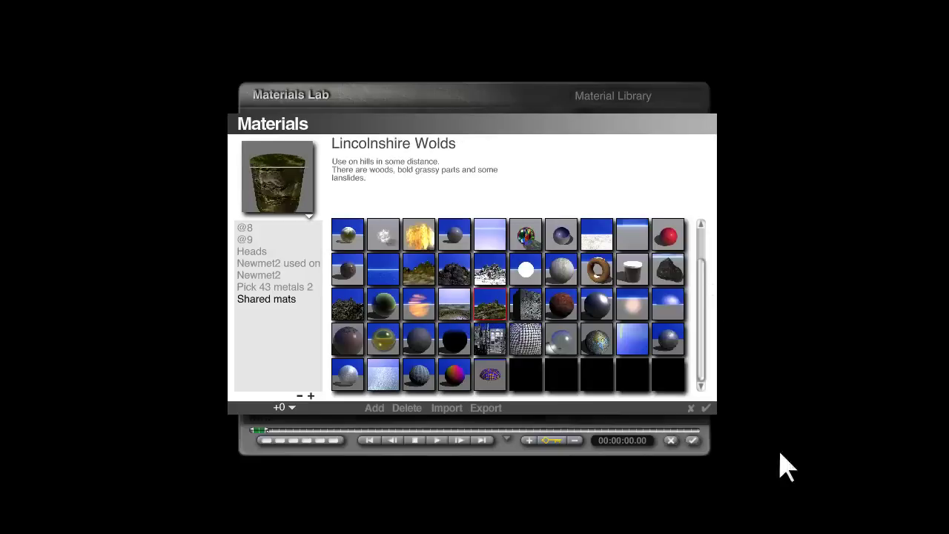
left_click(706, 409)
left_click(693, 441)
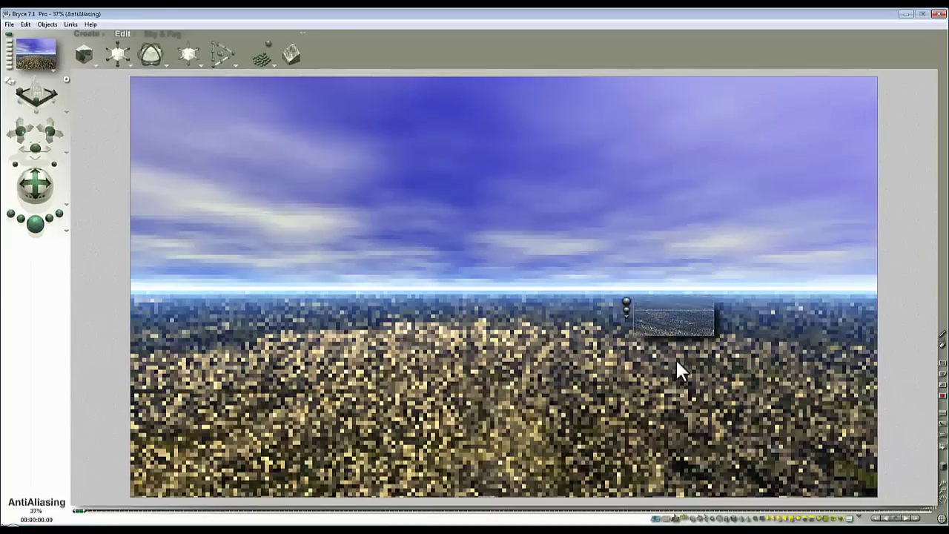
left_click_drag(888, 365, 534, 314)
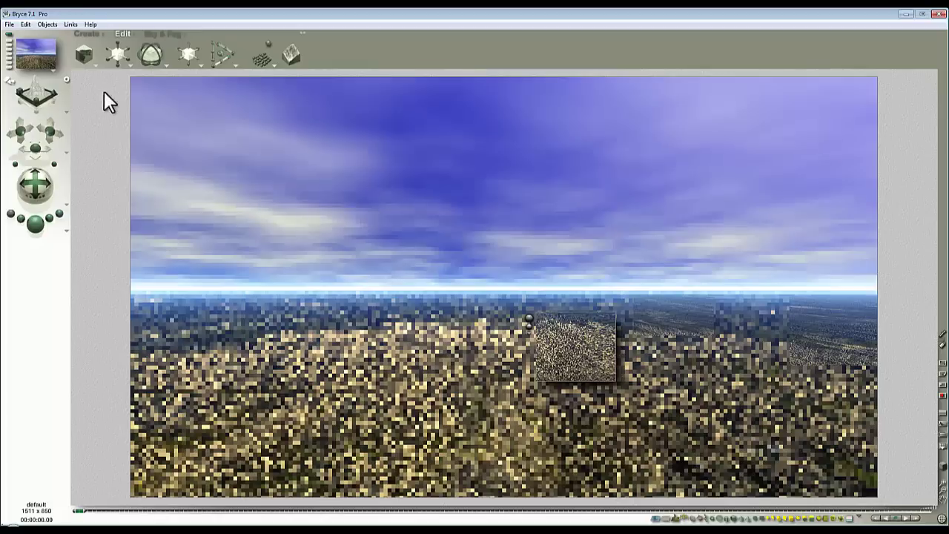
Apply the Utah Blue sky preset from the Daytime category
left_click(166, 34)
left_click(184, 34)
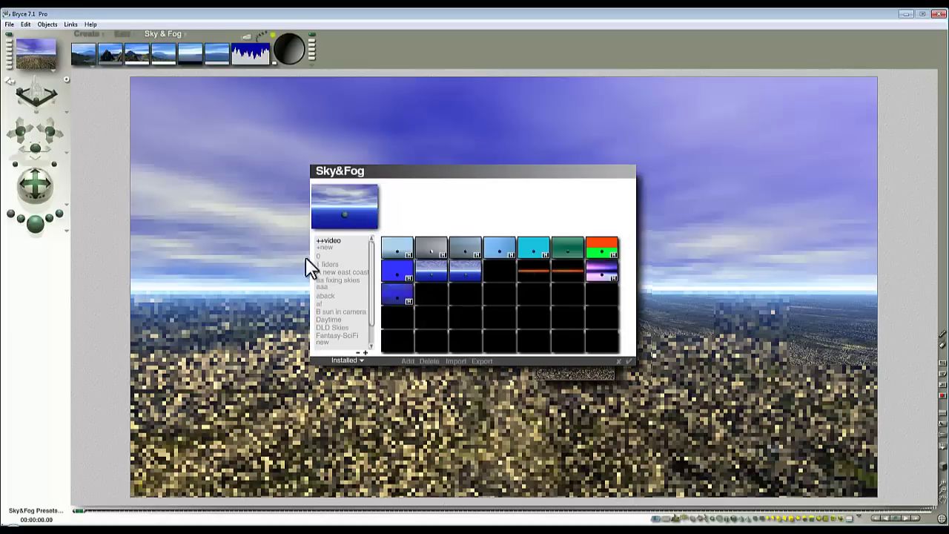
left_click_drag(367, 268, 372, 334)
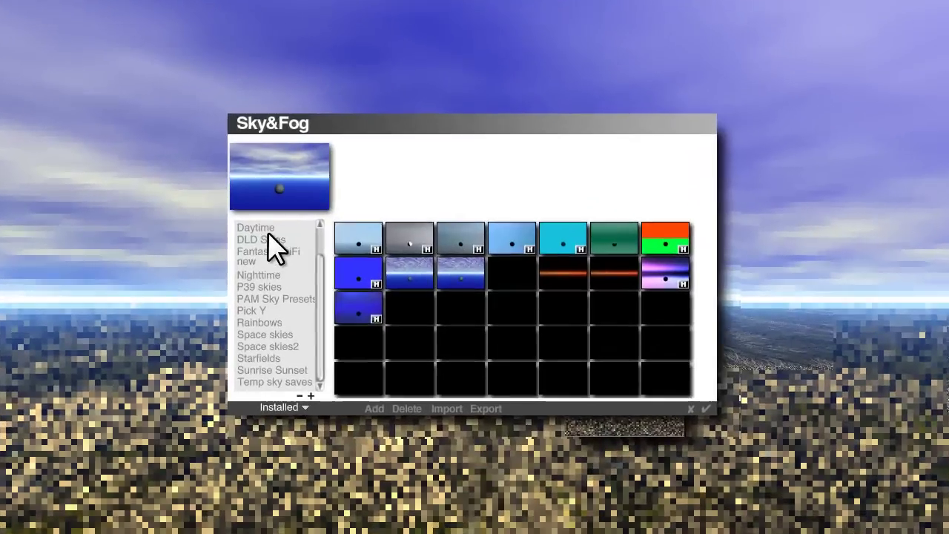
left_click(267, 227)
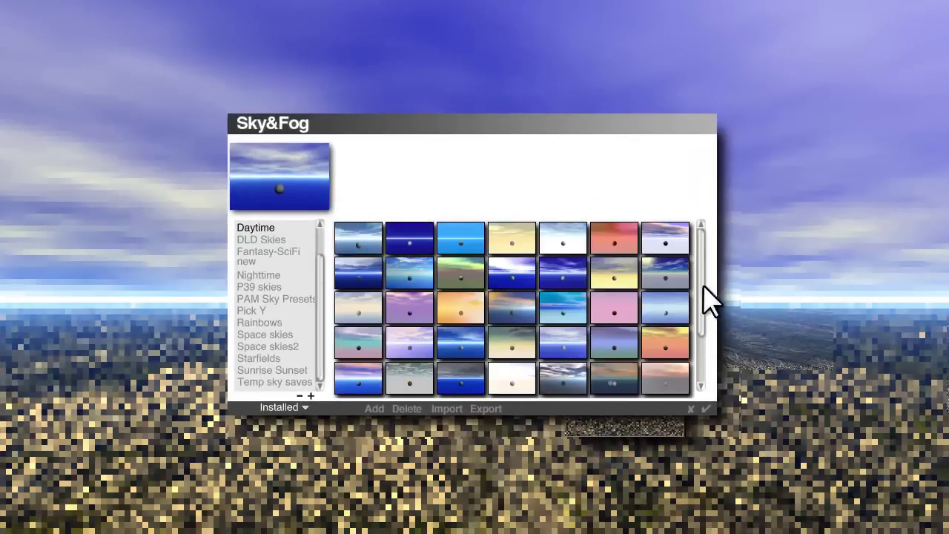
left_click_drag(703, 287, 702, 347)
left_click(497, 280)
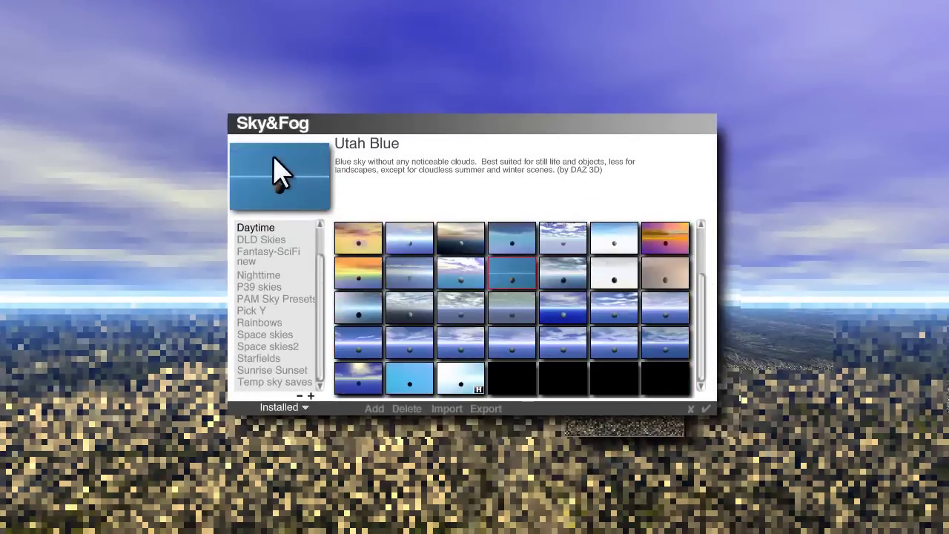
left_click(706, 409)
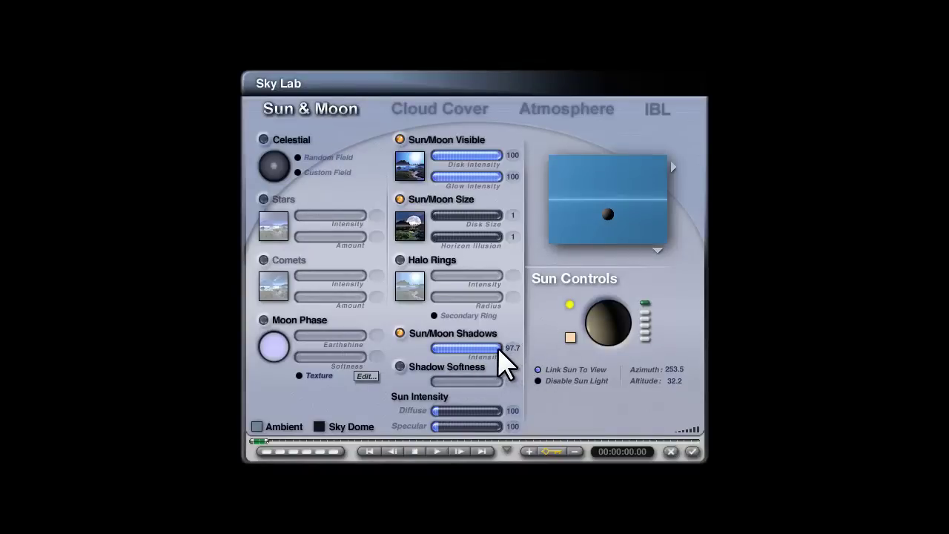
Raise the Sun/Moon Shadows intensity in the Sky Lab and render the scene
left_click_drag(498, 347, 502, 348)
left_click(657, 251)
left_click(674, 258)
left_click(691, 451)
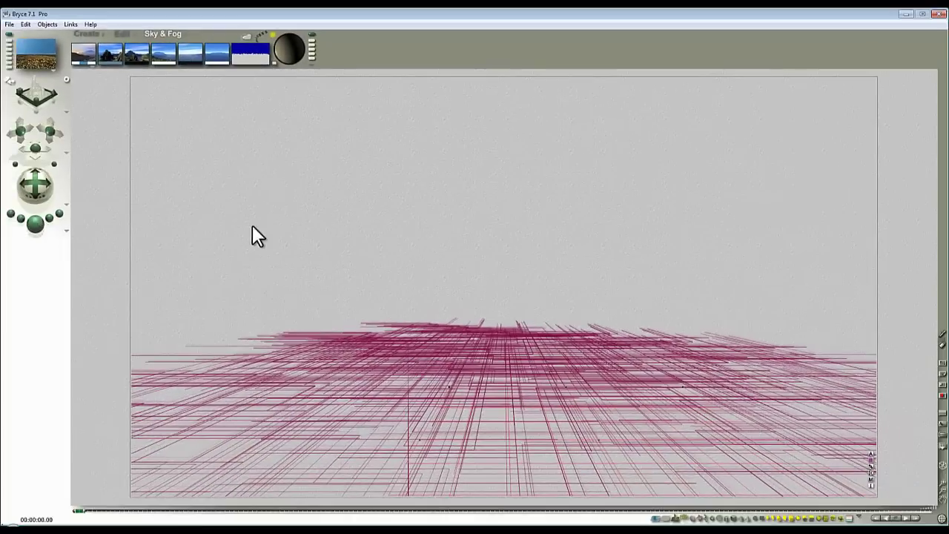
key("ctrl+r")
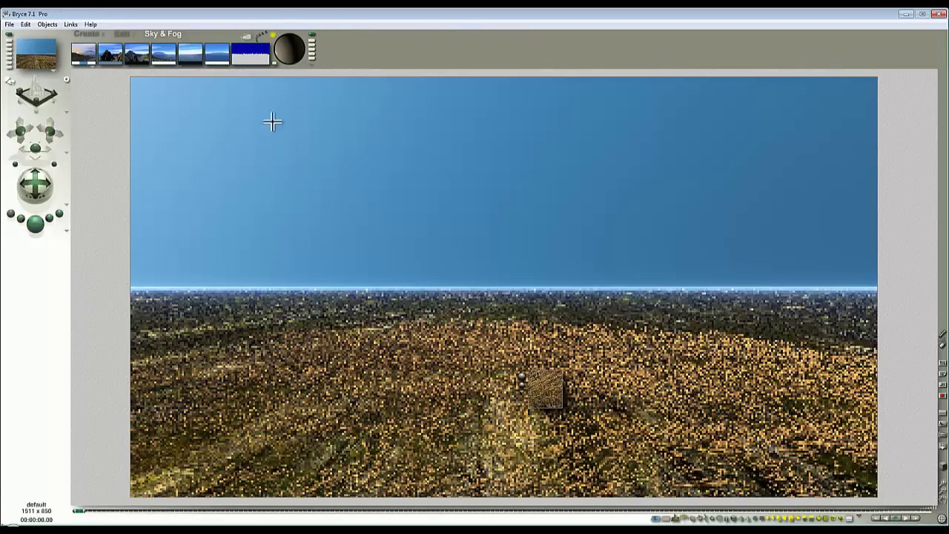
Reposition the sun so its glow brightens the left side of the sky, re-rendering to check the lighting on the foliage
left_click(279, 50)
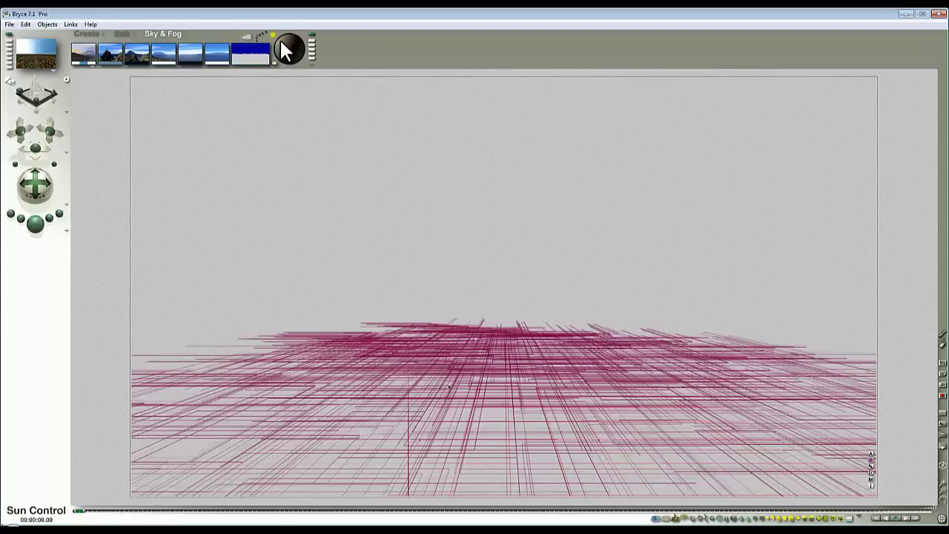
left_click(35, 224)
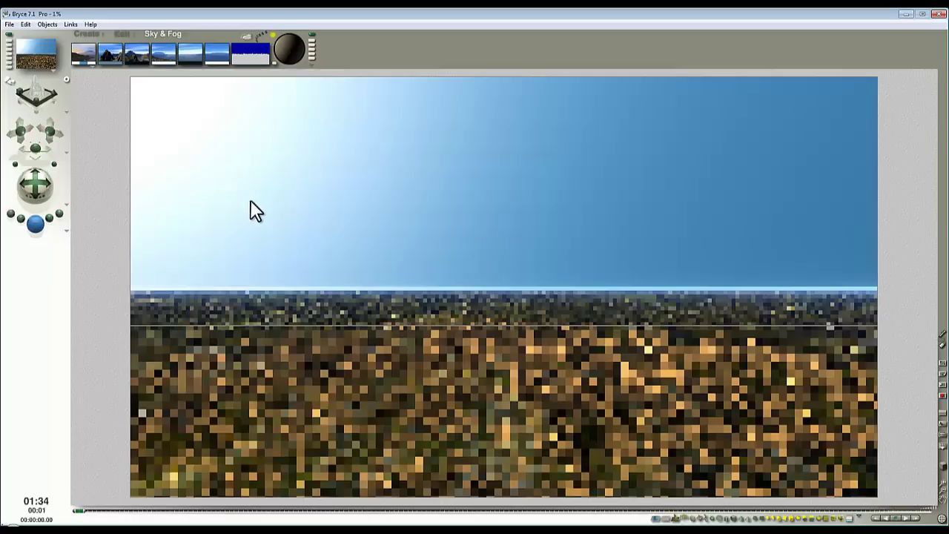
left_click_drag(450, 375, 333, 292)
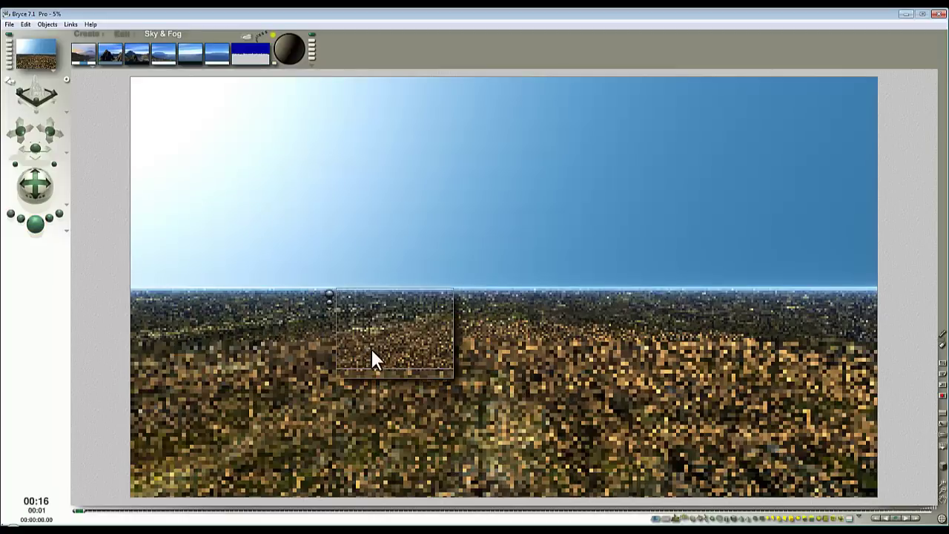
left_click(287, 56)
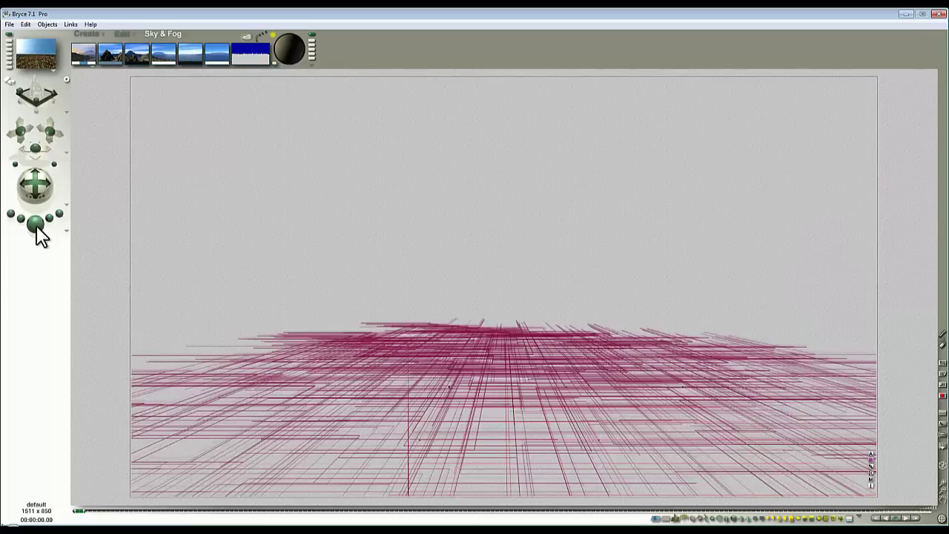
key("ctrl+r")
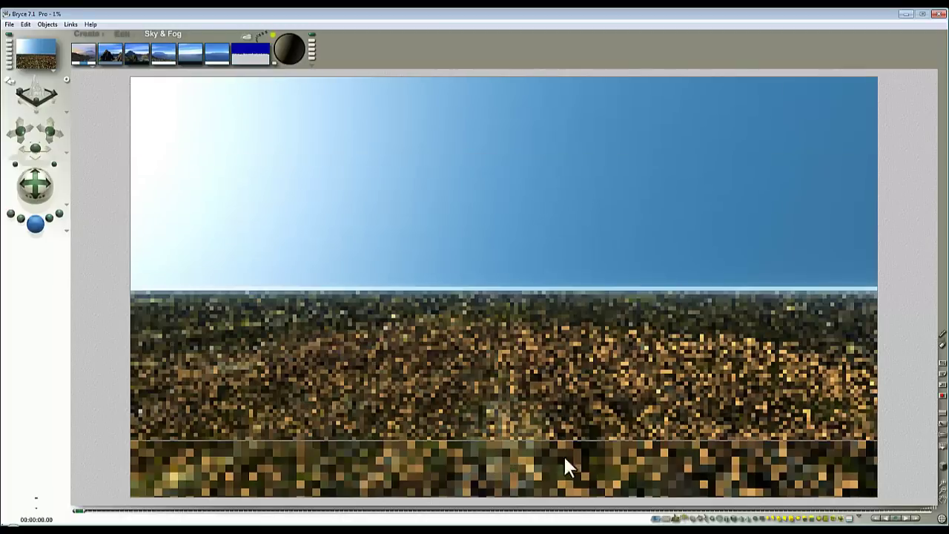
In the top view, make two copies of the tree and place them side by side beyond the original, farther from the camera
left_click(468, 414)
key("2")
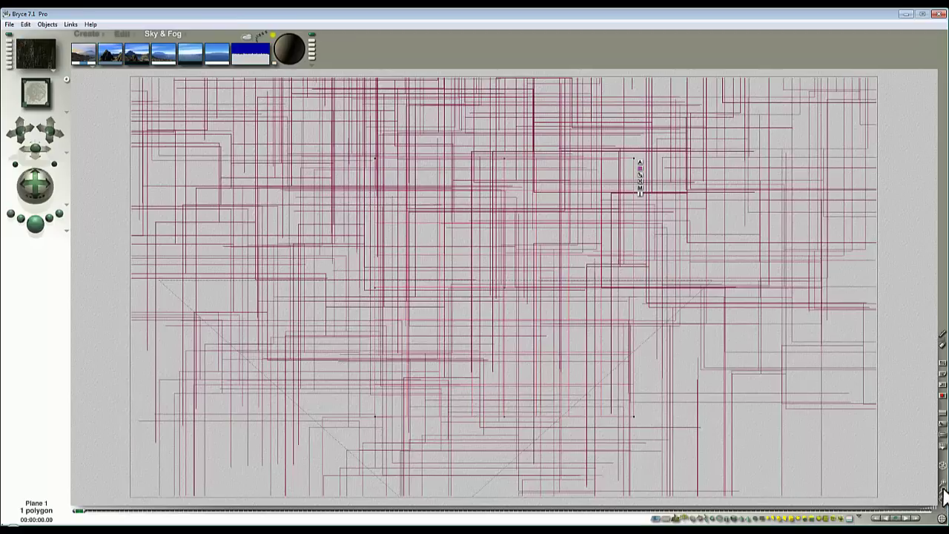
left_click(942, 488)
left_click(942, 488)
left_click(942, 488)
left_click(942, 488)
left_click(538, 218)
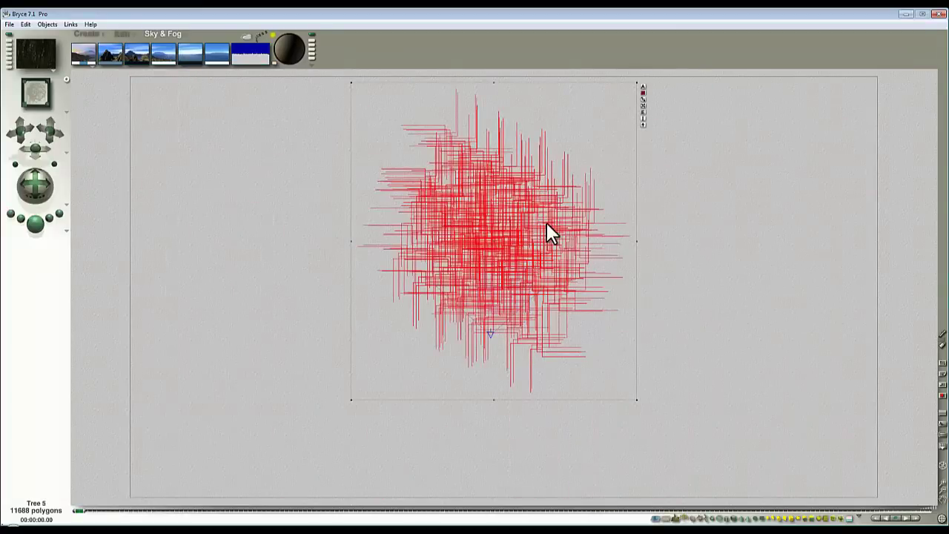
left_click_drag(564, 252, 604, 164, "alt")
key("1")
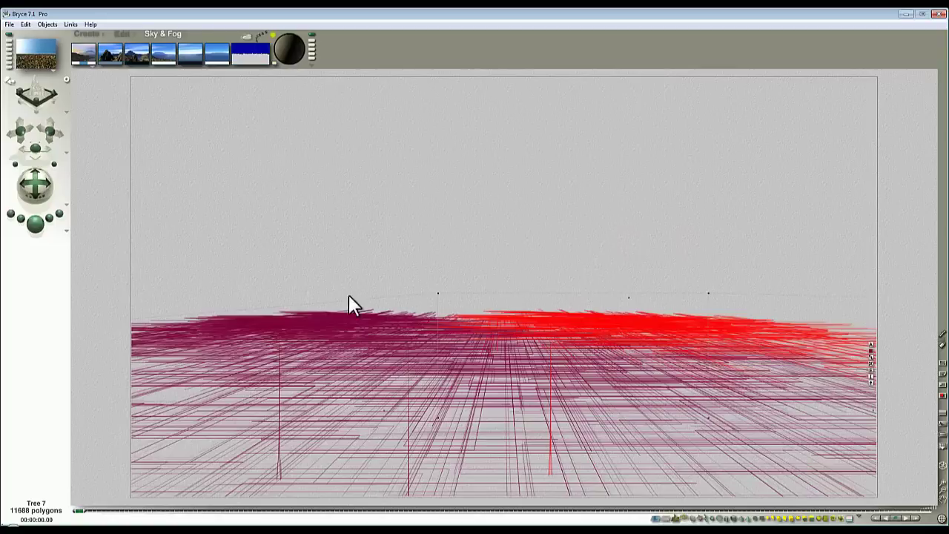
Change the foliage scale of the selected tree copy in the Tree Lab and render the scene
left_click(871, 369)
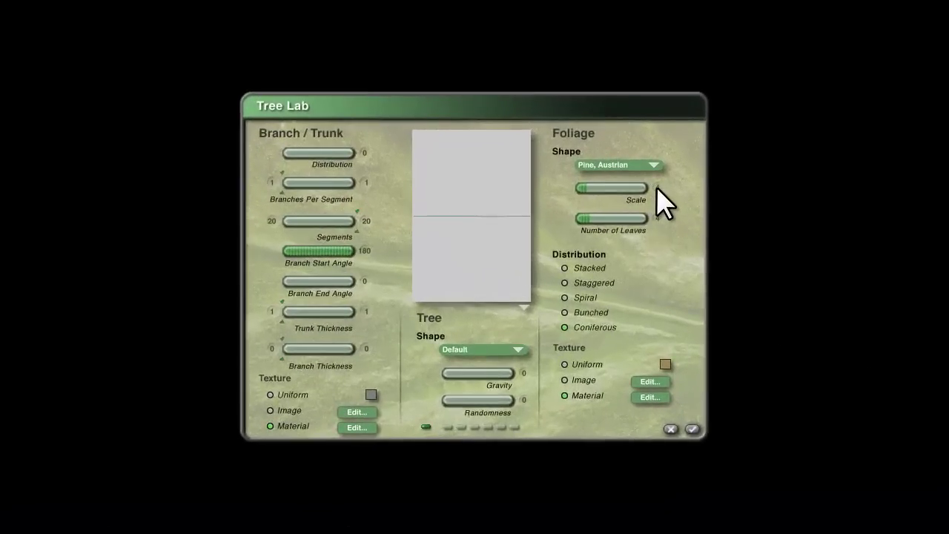
left_click(656, 187)
key("Return")
left_click(693, 428)
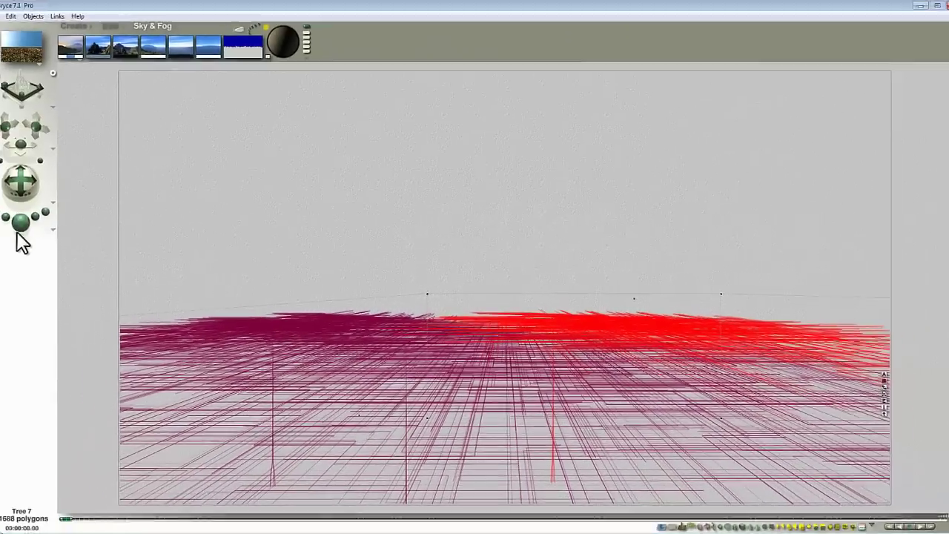
left_click(34, 224)
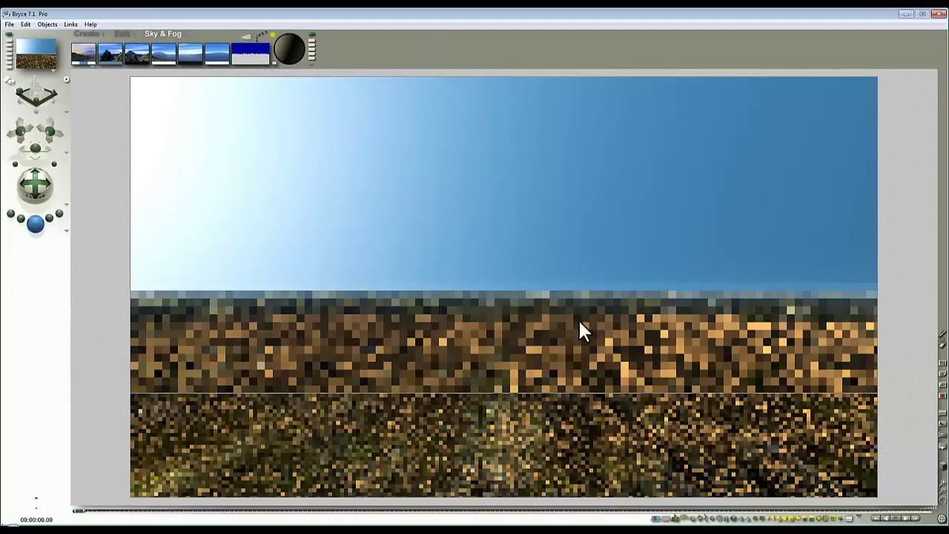
In the top view, duplicate a tree to form a row of three beyond the existing pair and open the row in the Tree Lab
left_click(516, 303)
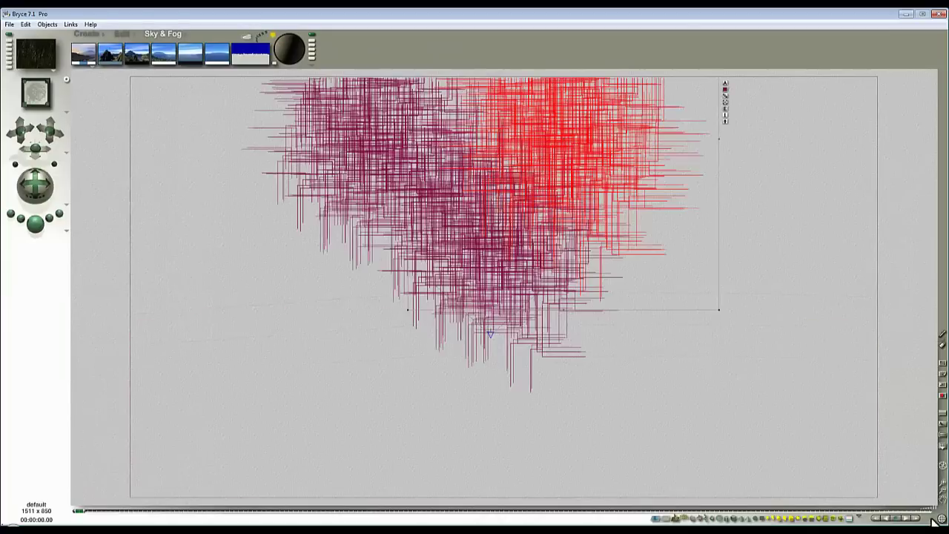
left_click(940, 493)
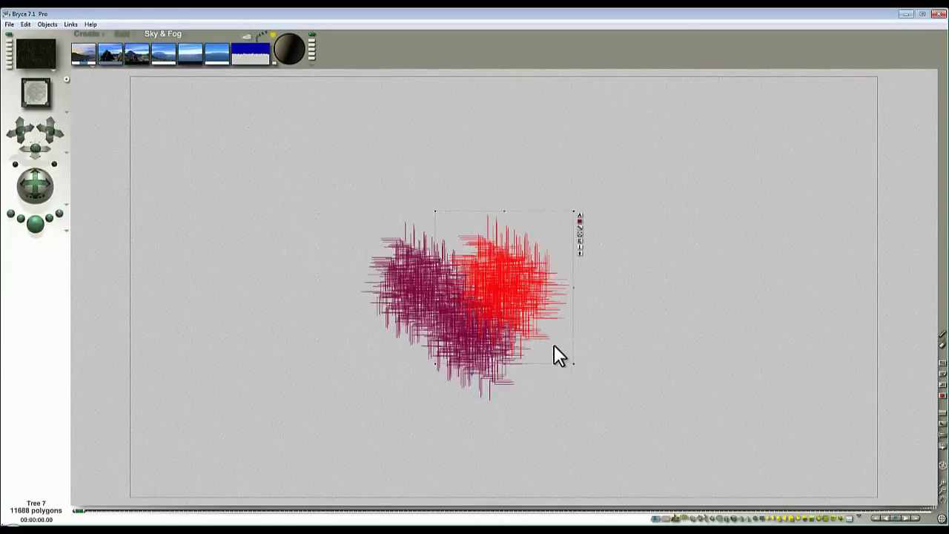
key("ctrl+d")
left_click_drag(495, 276, 565, 226)
key("ctrl+d")
key("ctrl+d")
left_click(468, 211, "ctrl+shift")
left_click(478, 217)
left_click(347, 211, "ctrl+shift")
left_click(357, 217)
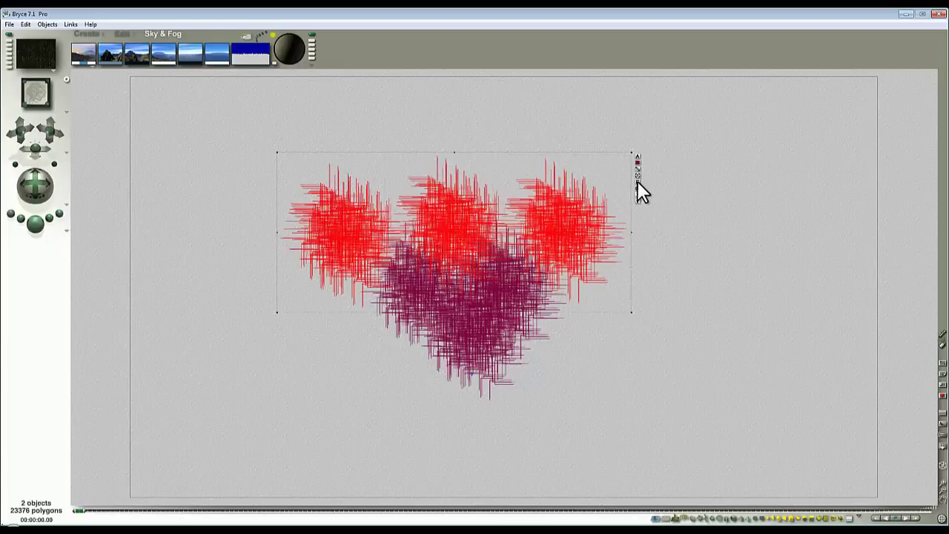
left_click(636, 180)
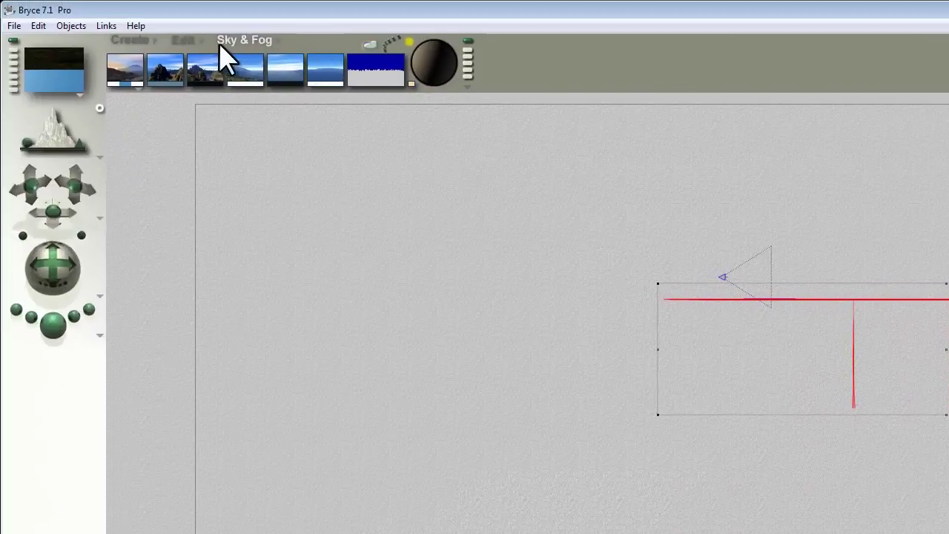
Adjust the vertical placement of all six trees together in the side view and return to the camera view
left_click(200, 42)
left_click_drag(286, 54, 287, 54)
mouse_move(186, 61)
left_mouse_down()
mouse_move(180, 68)
mouse_move(186, 61)
left_mouse_up()
left_click_drag(286, 54, 286, 55)
key("Escape")
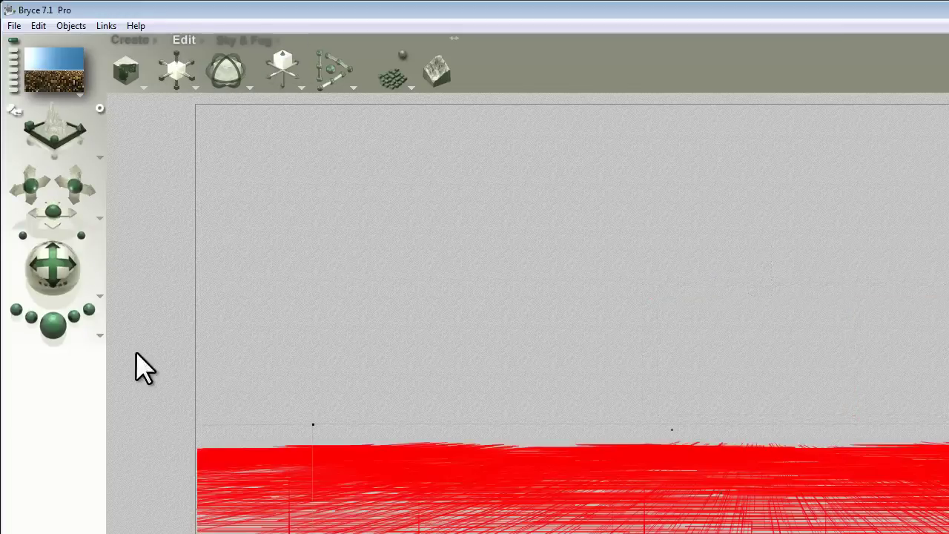
Render the foliage ground, nudge the camera, and refine the render of a small area in the foreground
left_click(47, 282)
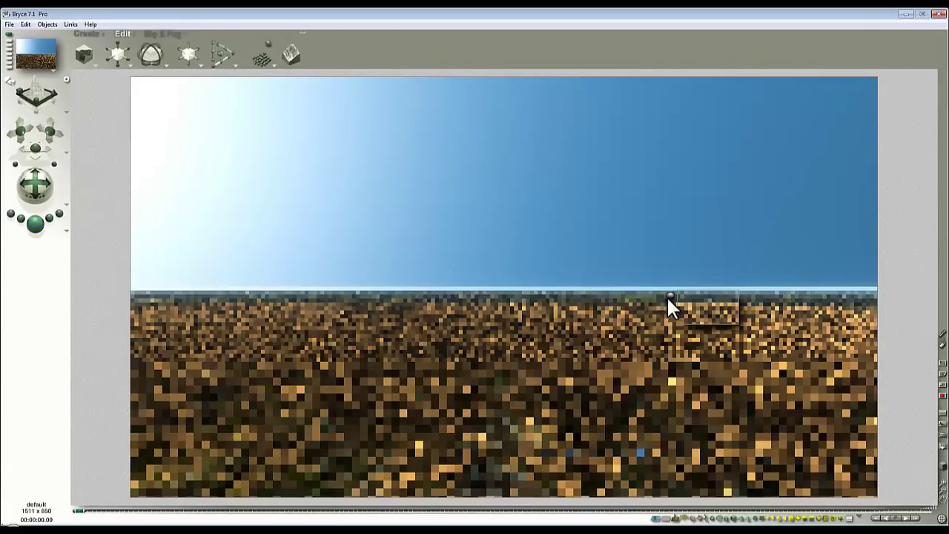
key("Escape")
key("Escape")
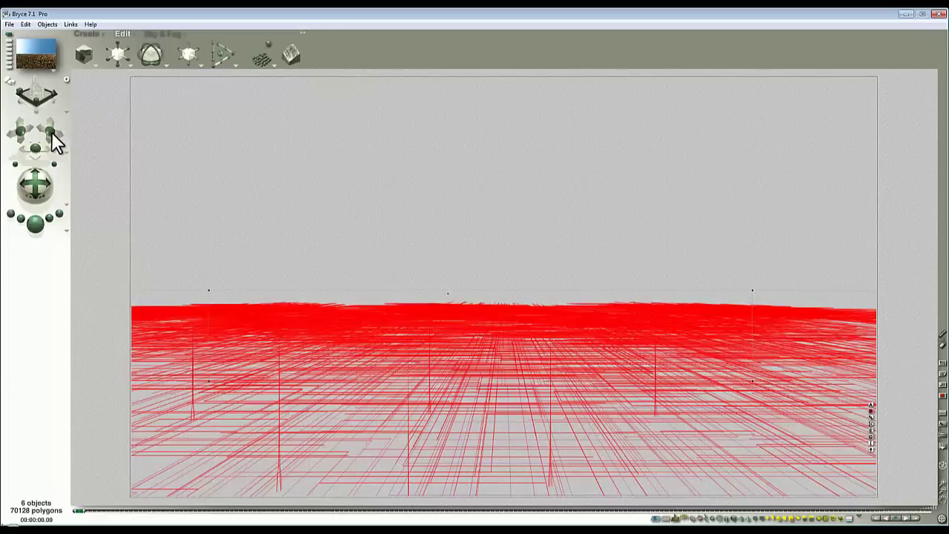
left_click_drag(51, 131, 49, 135)
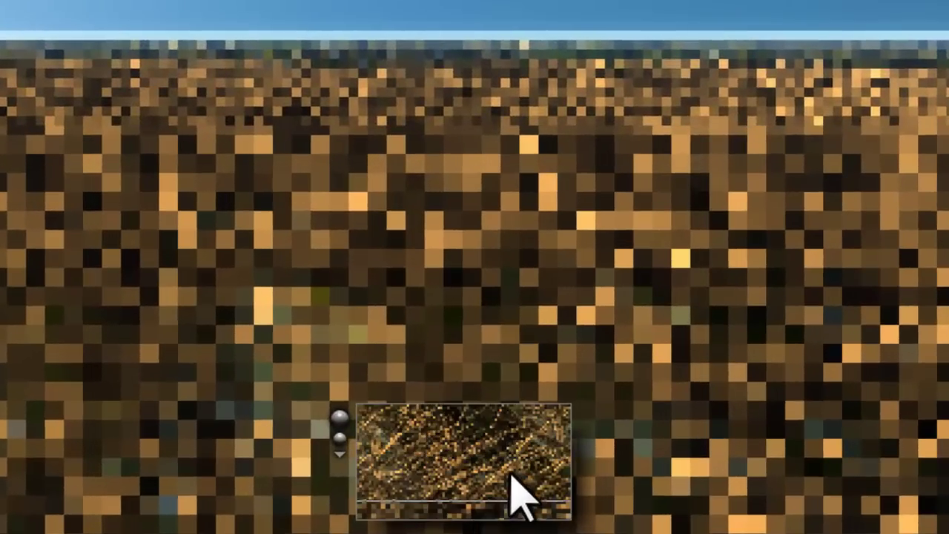
left_click_drag(925, 488, 658, 377)
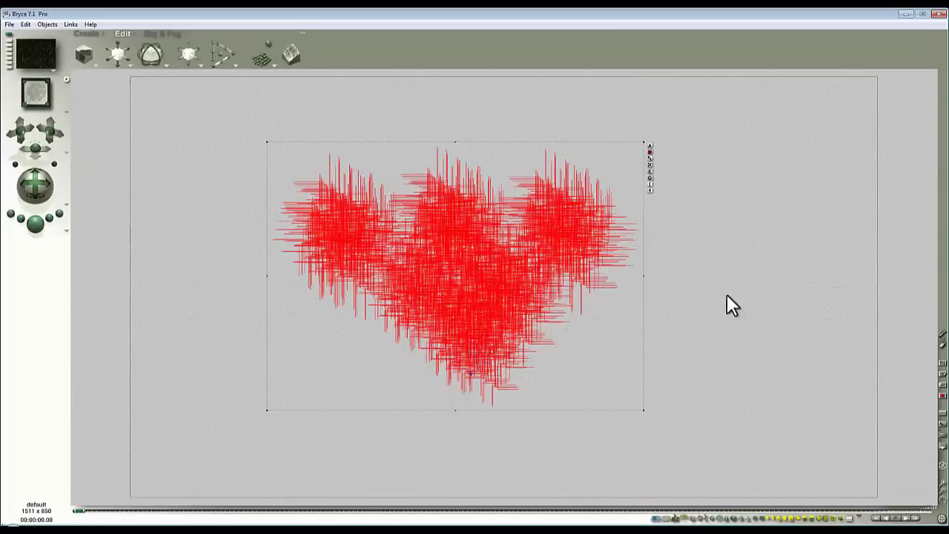
In the top view, duplicate the rearmost row of three trees farther from the camera and add a fourth copy at its end
left_click(742, 281)
left_click_drag(731, 269, 244, 164)
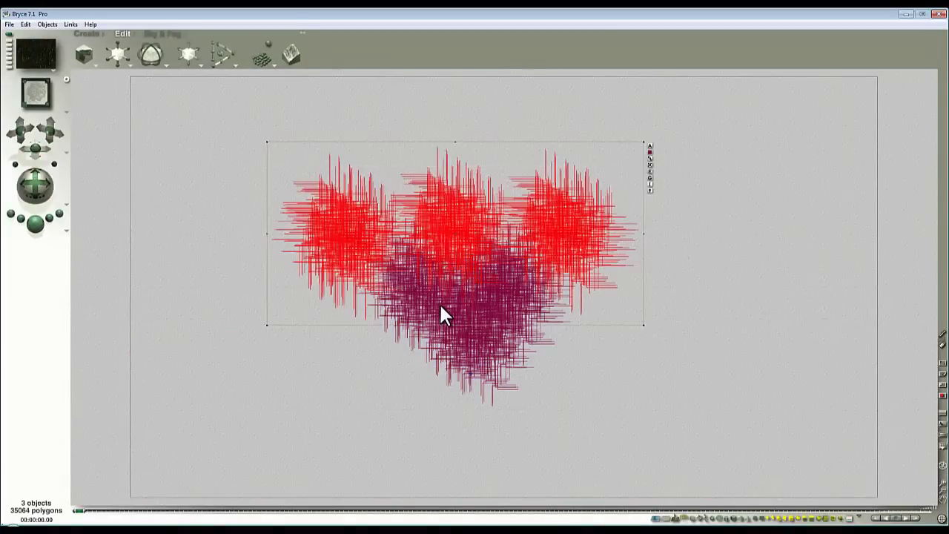
left_click_drag(547, 206, 519, 233)
left_click(519, 182, "ctrl")
left_click(524, 178)
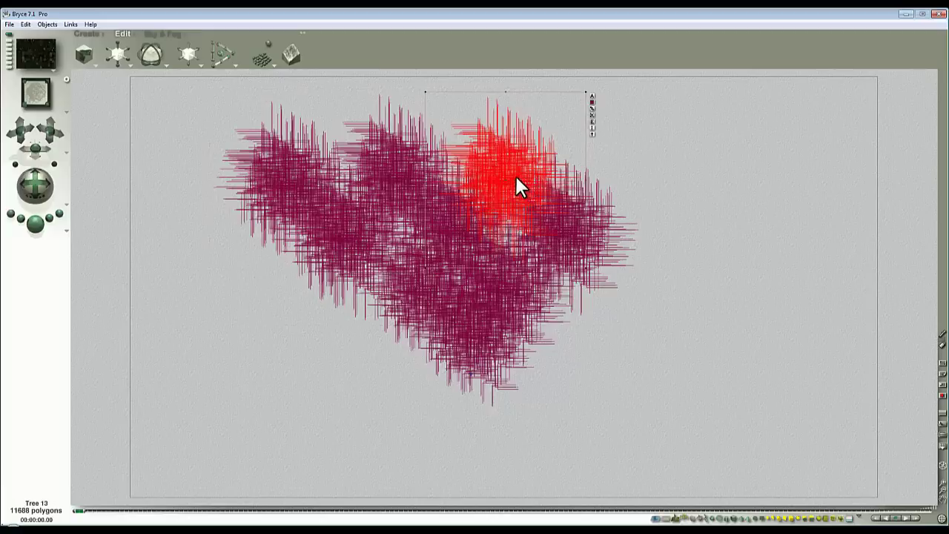
left_click_drag(519, 186, 634, 182, "alt")
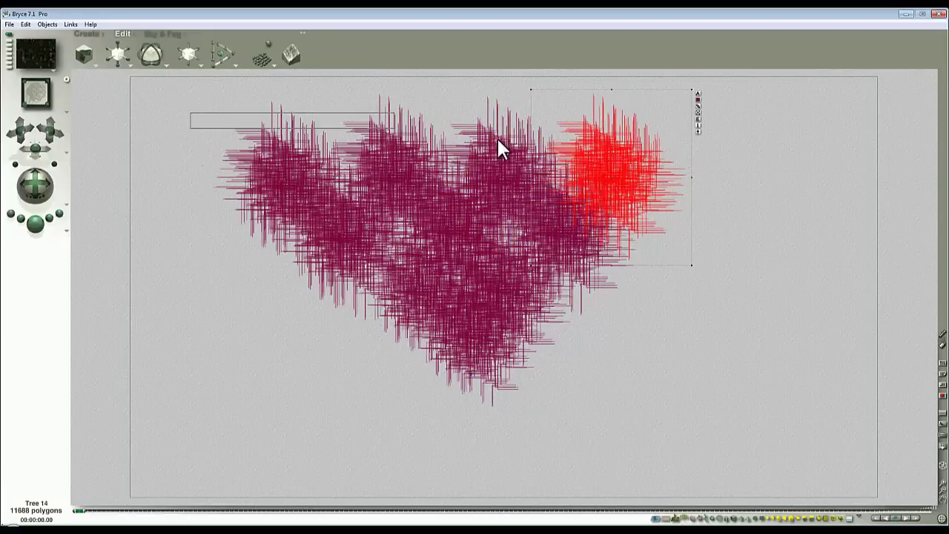
Select the farthest row of four trees and set their foliage scale to 10 in the Tree Lab
left_click_drag(525, 152, 727, 204)
left_click(698, 117)
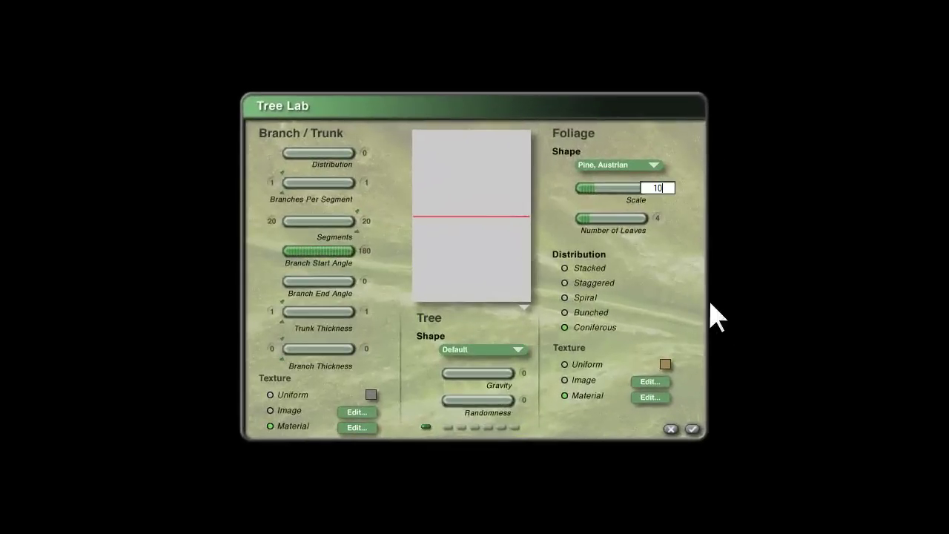
key("Return")
left_click(693, 429)
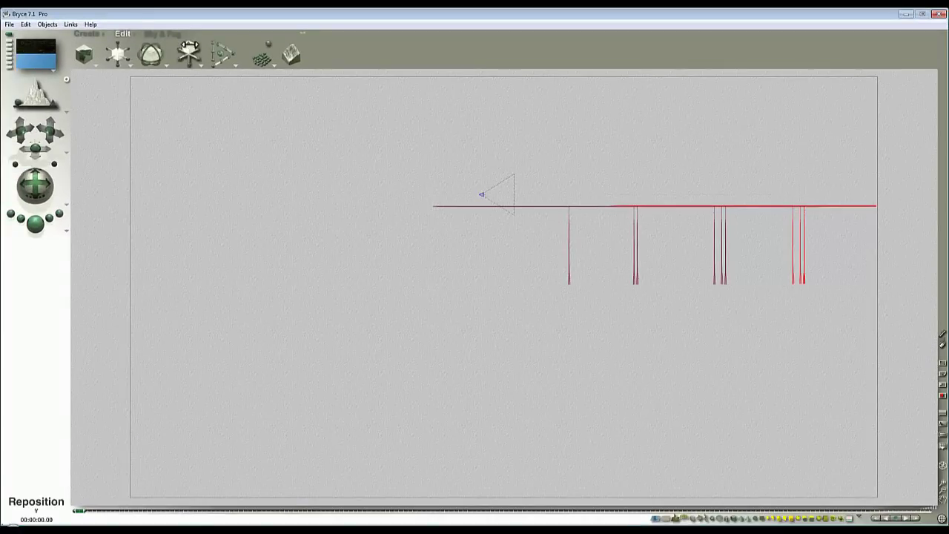
Render the camera view and refine small areas along the horizon to inspect the distant foliage
key("1")
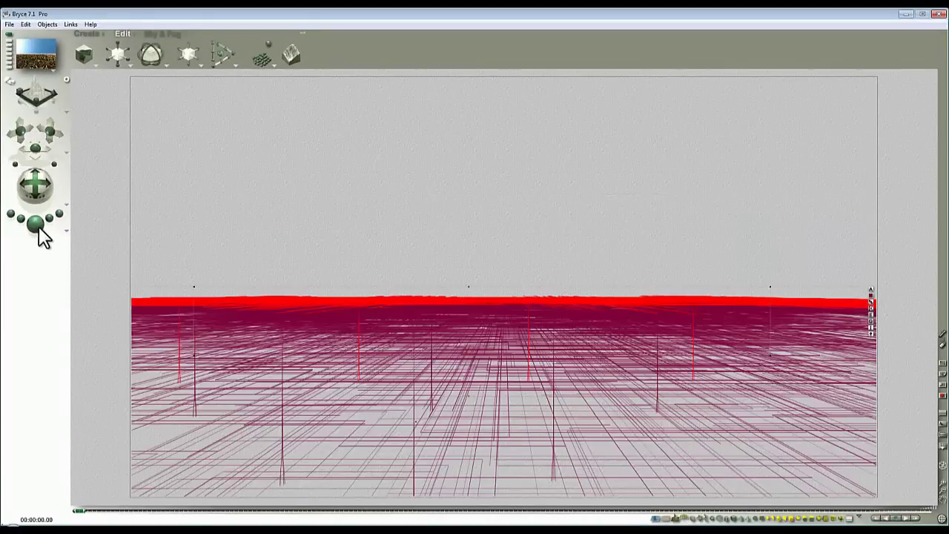
left_click(41, 228)
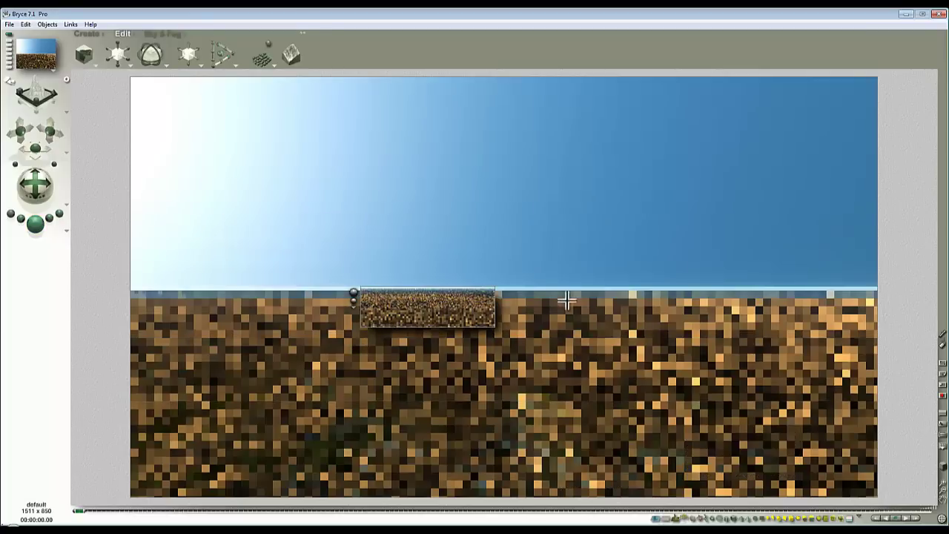
left_click_drag(513, 286, 482, 277)
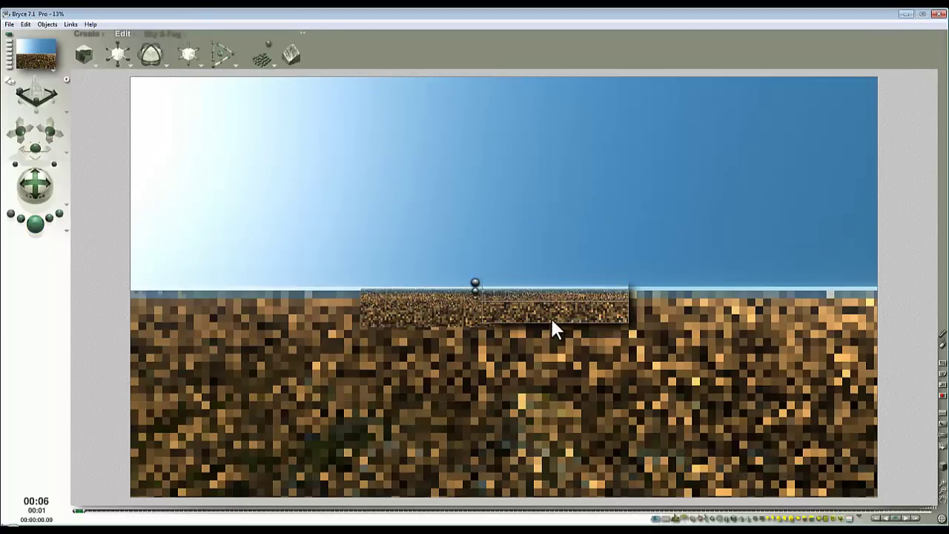
key("Escape")
key("Escape")
Reposition the sun slightly to soften the glow in the sky and re-render the scene
left_click(169, 35)
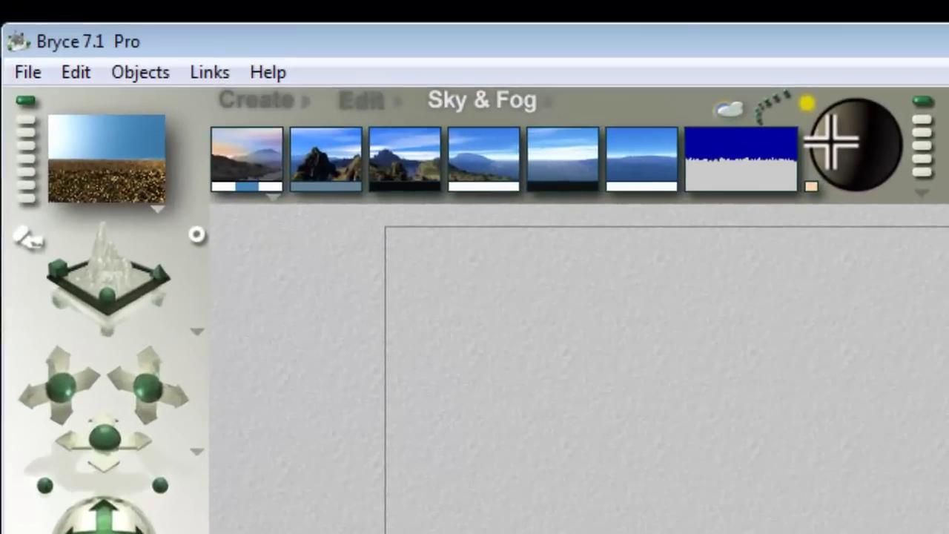
left_click(832, 143)
left_click(55, 356)
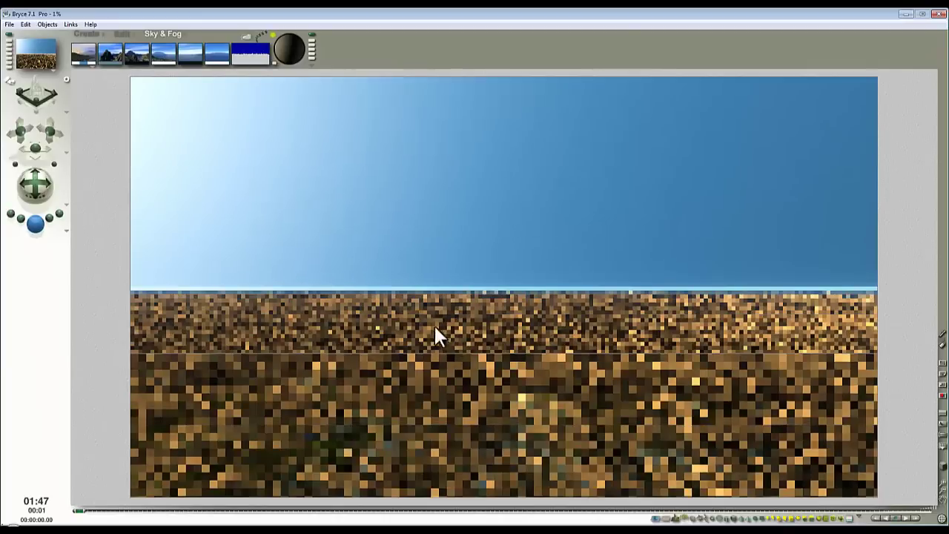
key("Escape")
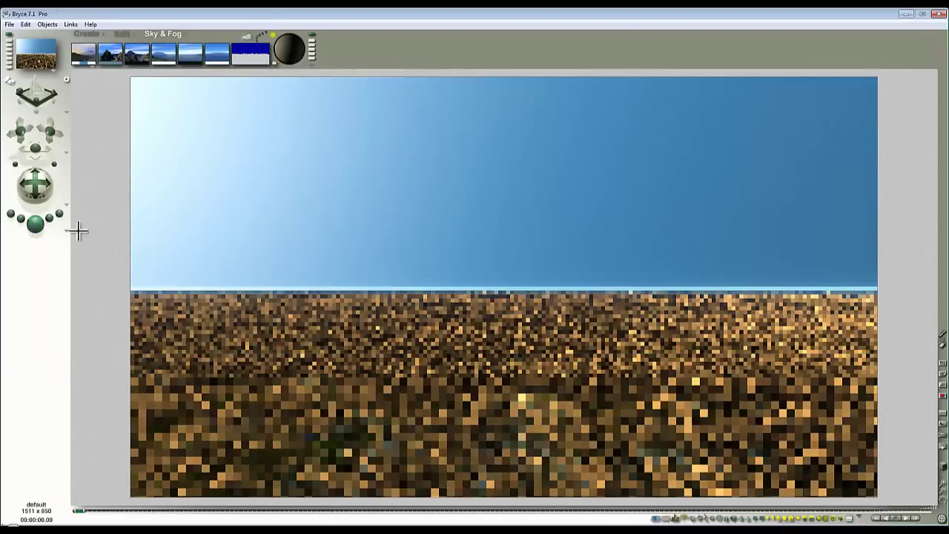
key("Escape")
Nudge the camera, re-render the scene, and refine selected areas in the foreground and at the horizon
left_click_drag(51, 131, 51, 132)
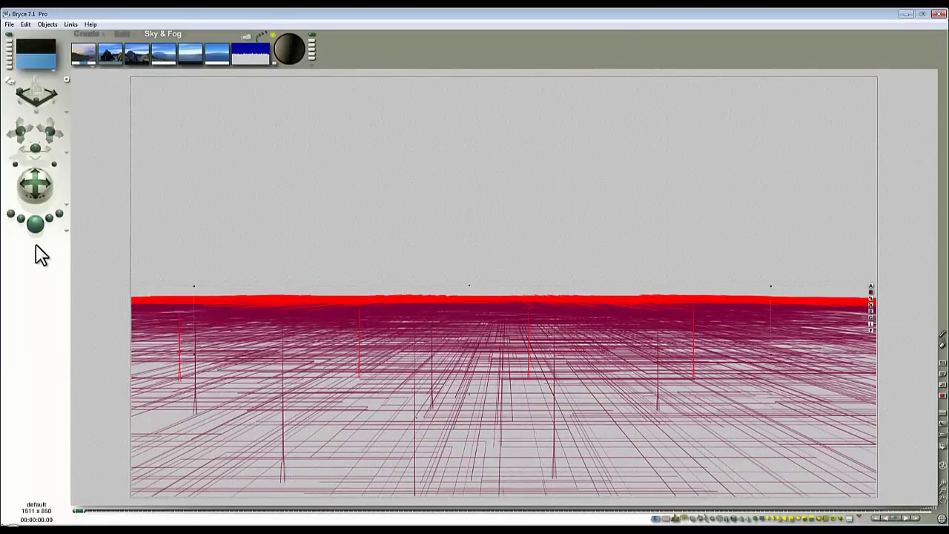
left_click(35, 222)
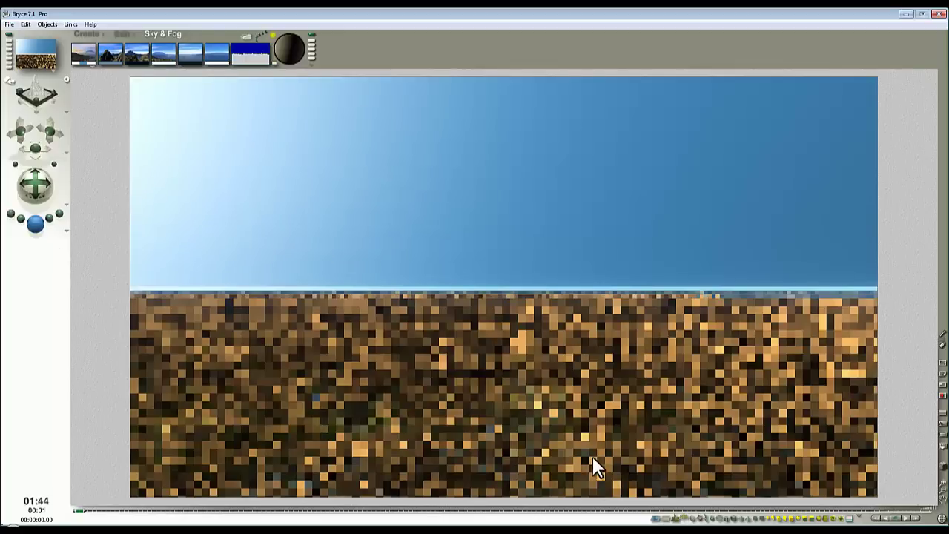
left_click_drag(653, 491, 563, 433)
left_click(557, 438)
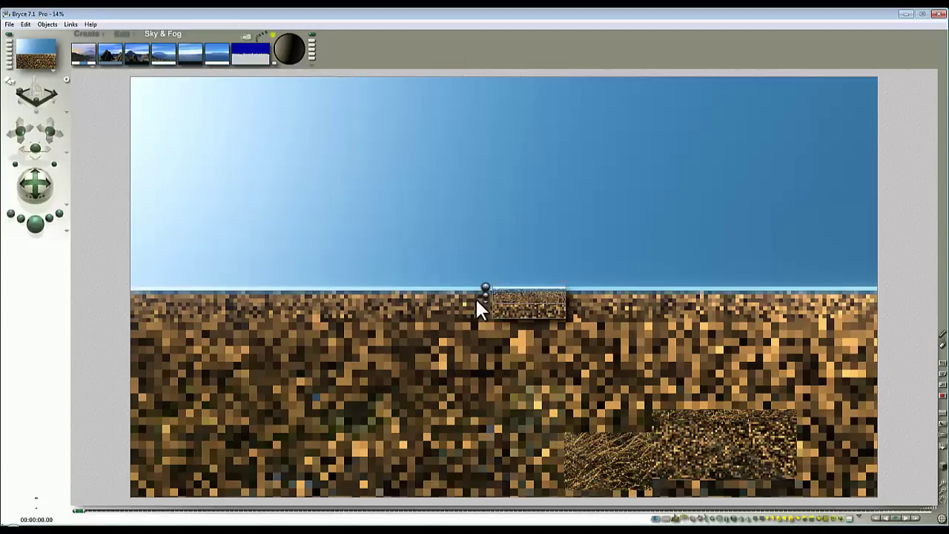
key("Escape")
Change the document aspect ratio to 1:1 and set the document resolution to 700 x 700
left_click(10, 24)
left_click(45, 49)
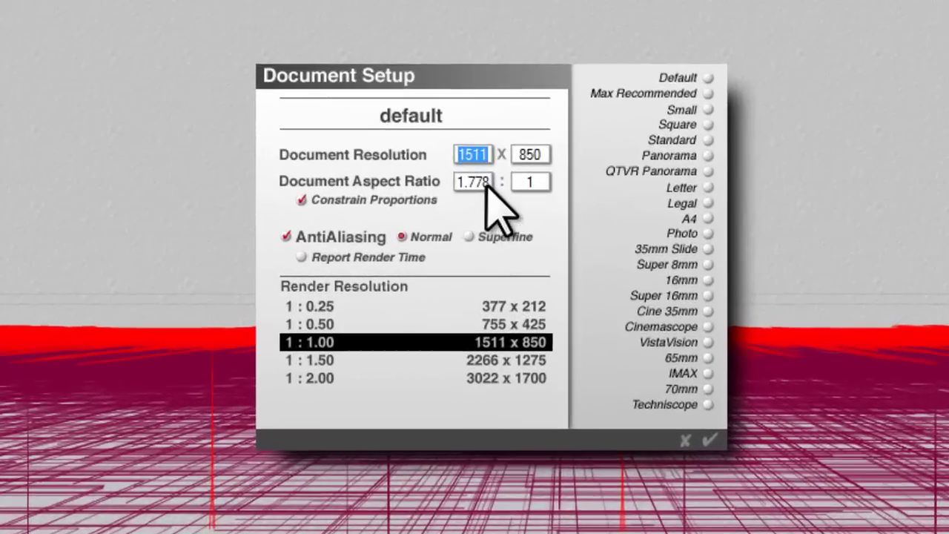
left_click_drag(486, 184, 344, 187)
type("1")
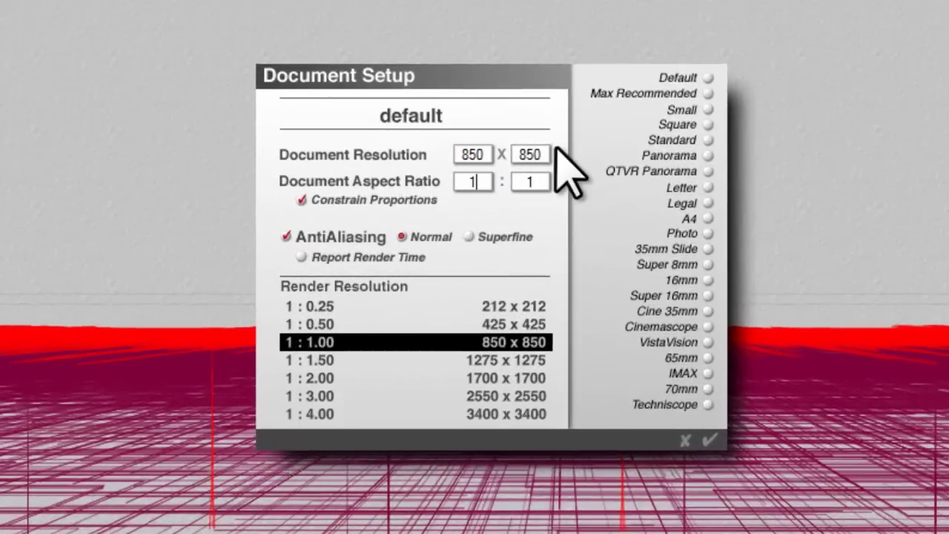
left_click_drag(542, 154, 378, 156)
type("700")
left_click(710, 439)
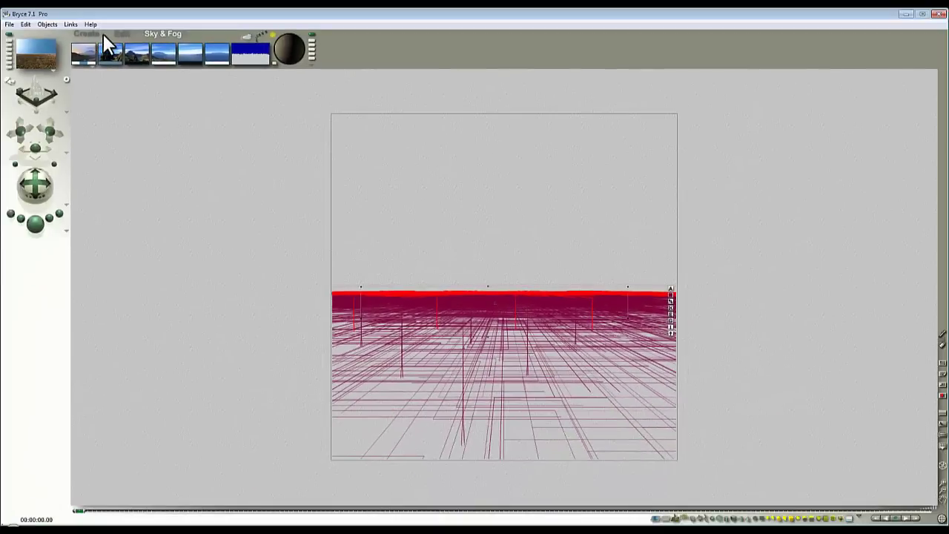
Load the bun_zipper01 model from the StanfordScans1 category of the object presets library
left_click(103, 34)
left_click_drag(373, 275, 368, 330)
left_click(353, 360)
left_click(375, 373)
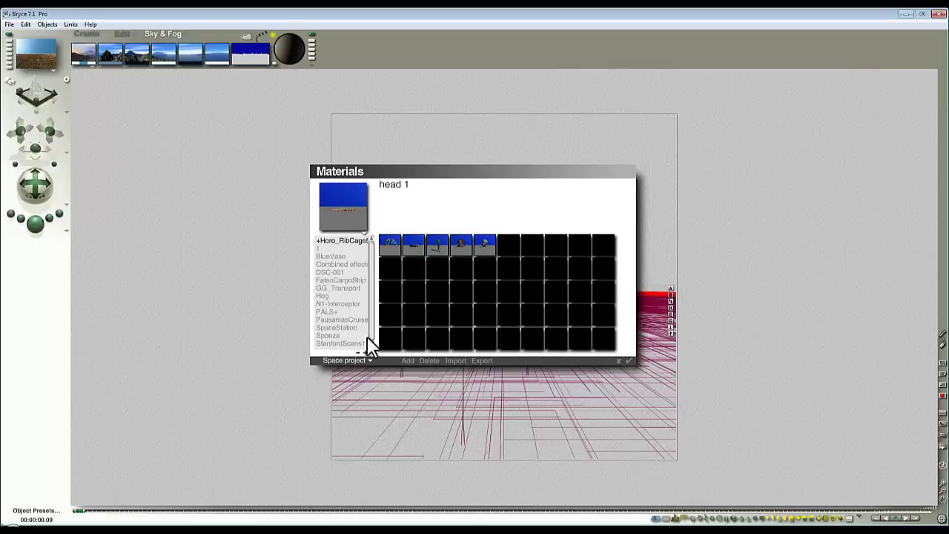
scroll(373, 284, "down", 3)
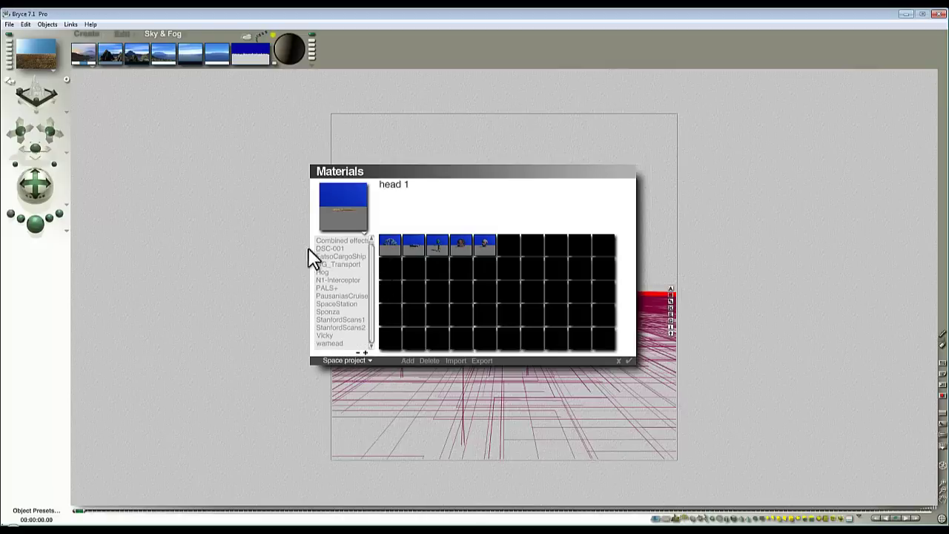
left_click(349, 320)
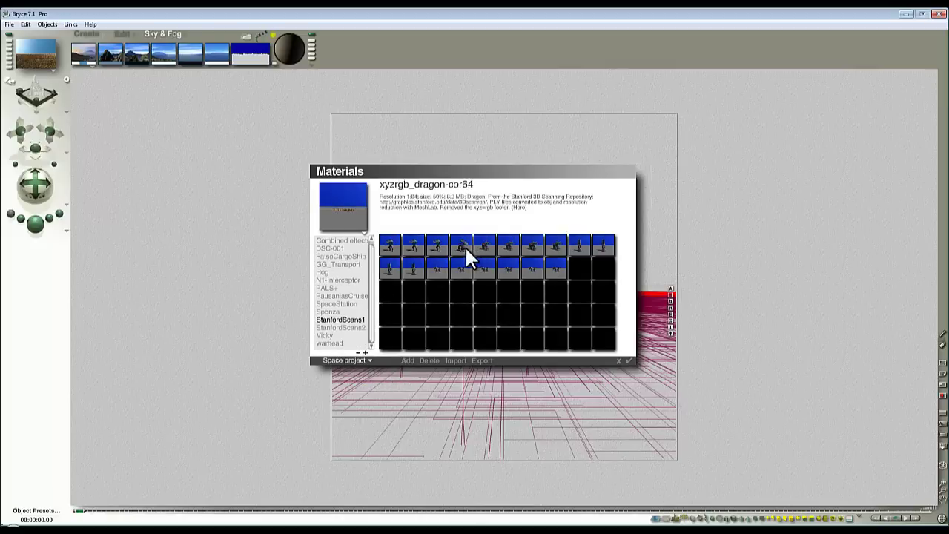
left_click(465, 248)
left_click(628, 362)
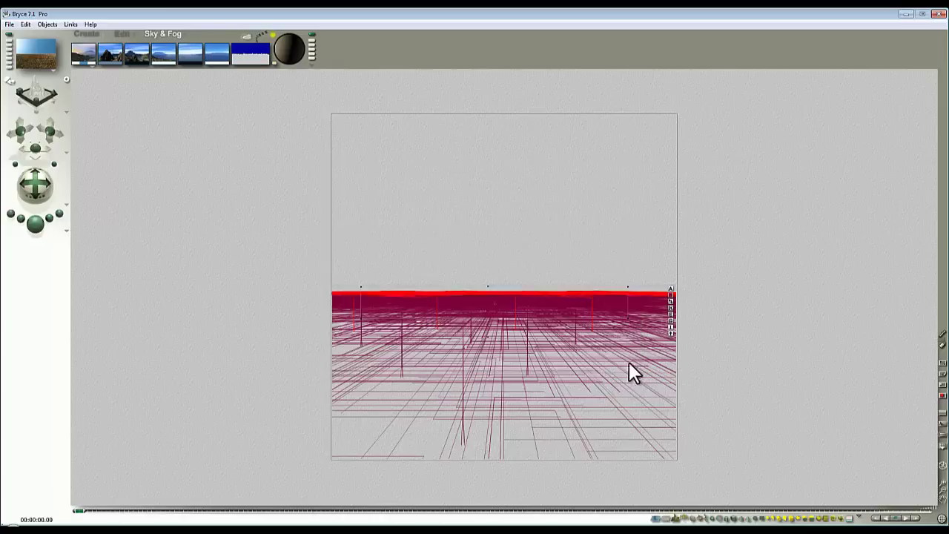
Enlarge the bunny model and move it up toward the middle of the camera view
left_click(118, 33)
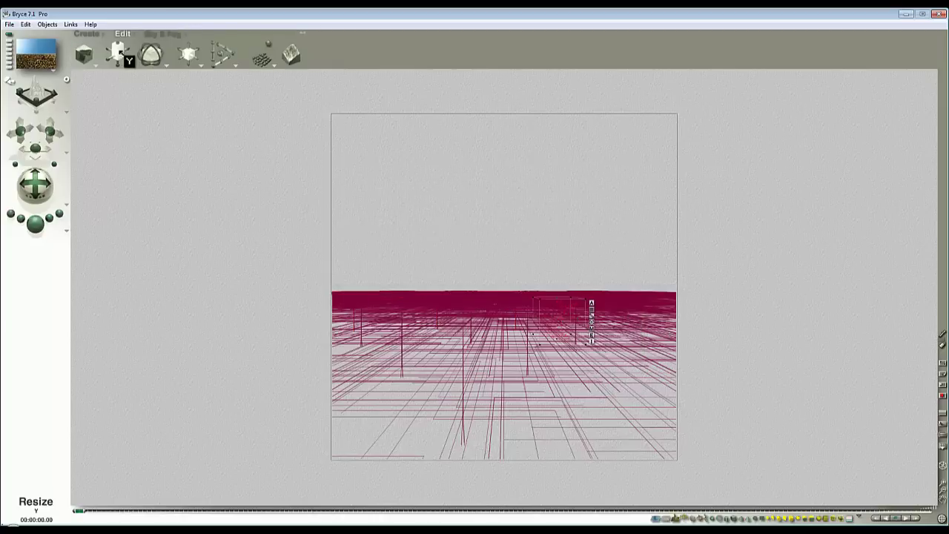
left_click_drag(118, 54, 120, 53)
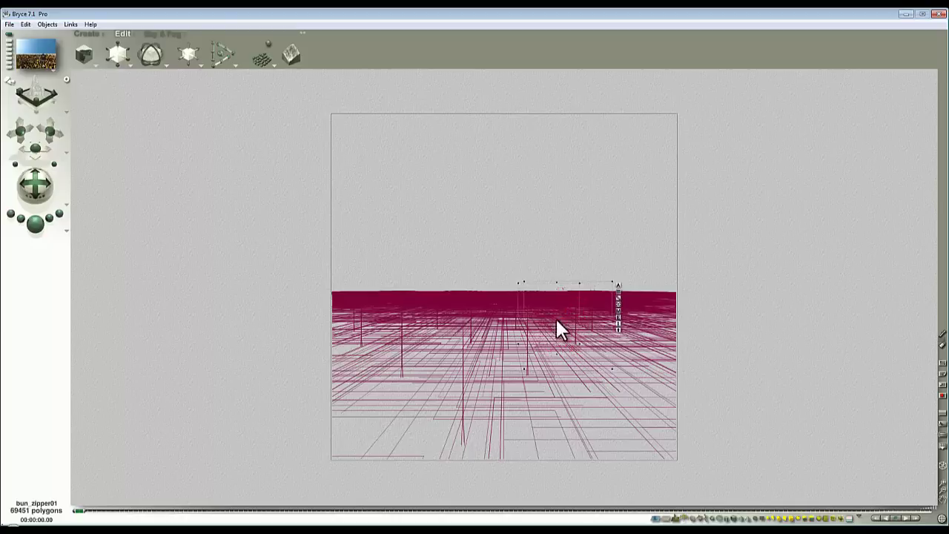
left_click_drag(546, 313, 488, 275)
Resize the bunny using the side view, shift it slightly farther from the camera, and check its framing in the camera view
key("3")
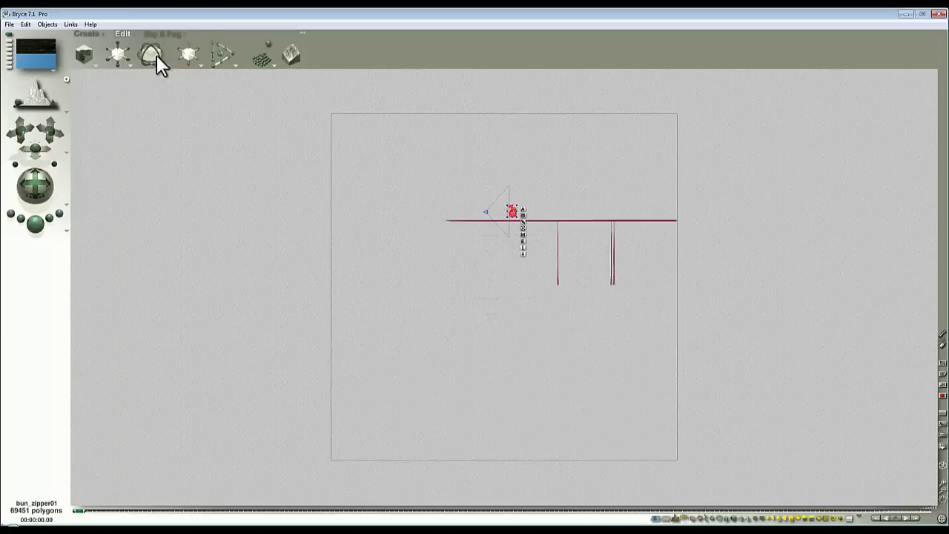
left_click_drag(122, 58, 71, 61)
key("1")
key("3")
left_click_drag(514, 216, 521, 215)
key("1")
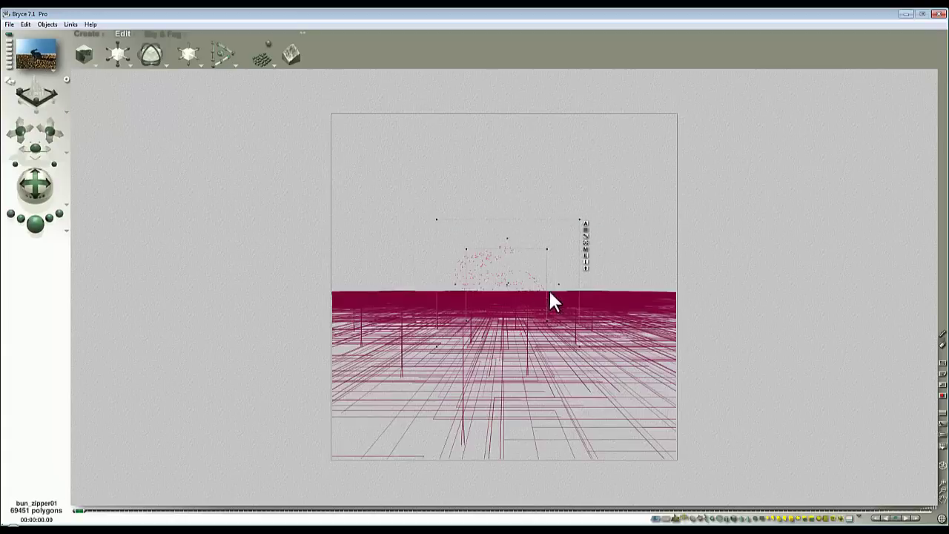
Apply the Iron Anvil material from the Pick 43 metals 2 category to the bunny model
left_click(587, 250)
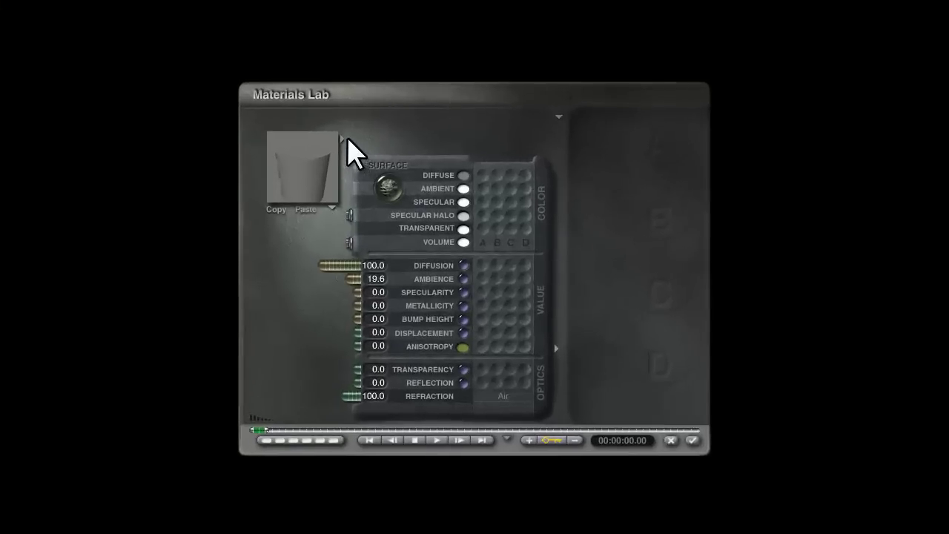
left_click(356, 198)
left_click(274, 252)
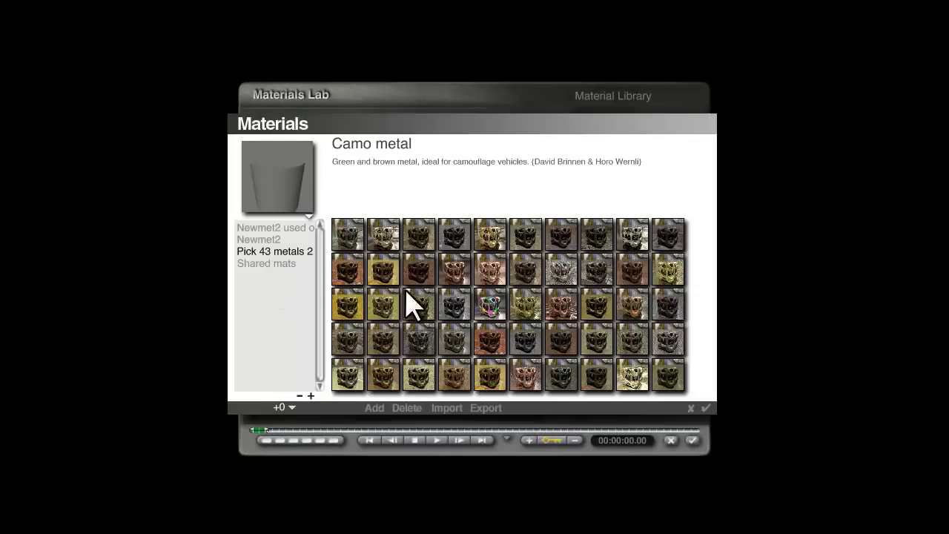
left_click(346, 237)
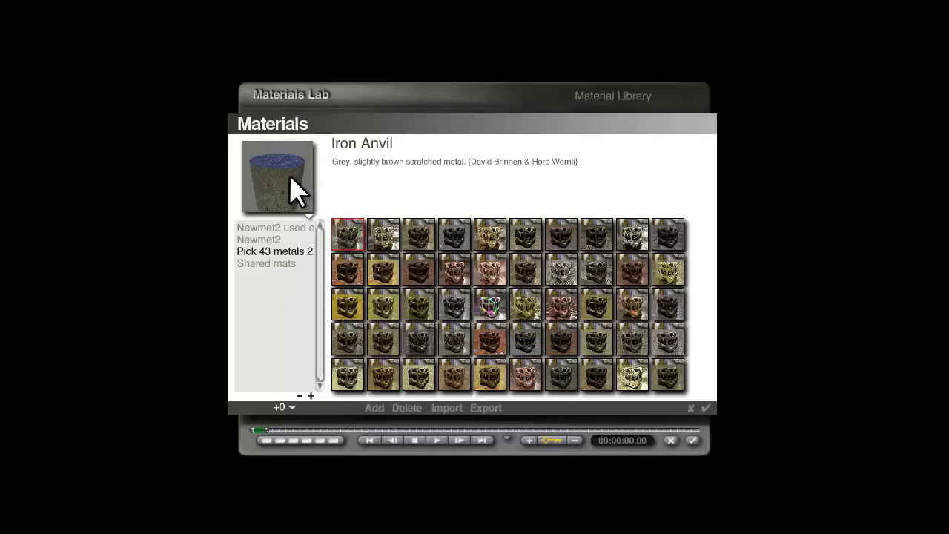
left_click(705, 409)
left_click(692, 441)
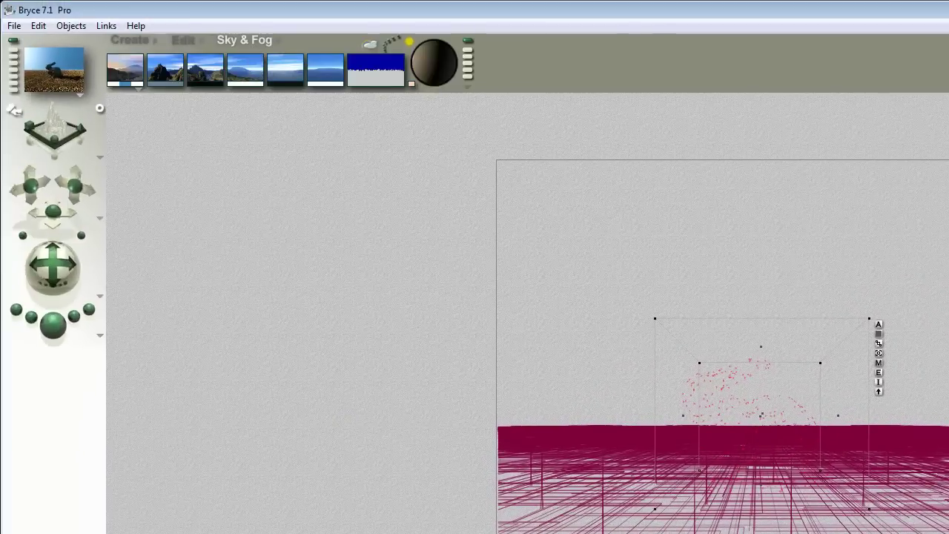
Switch the foliage material's Ambience from texture-driven to numeric and keep it at 0.0
key("ctrl+m")
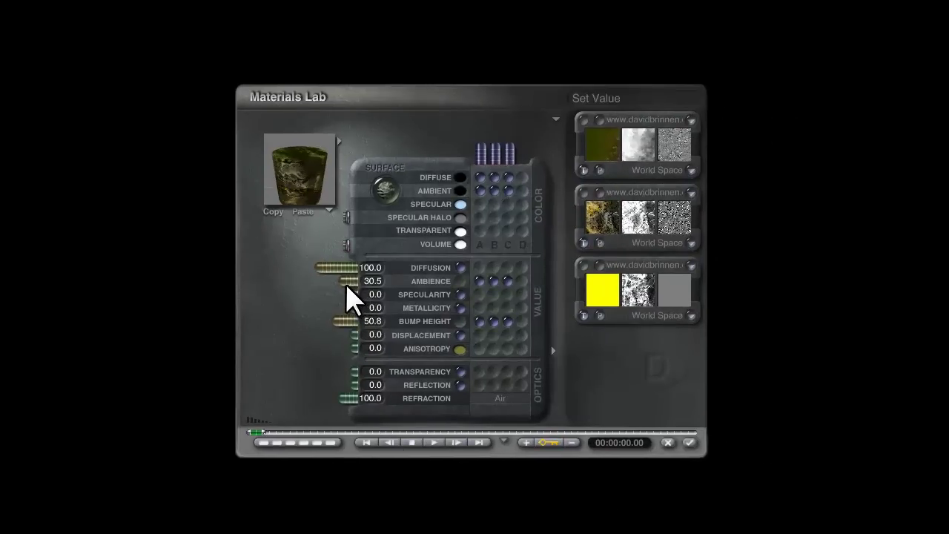
left_click(461, 283)
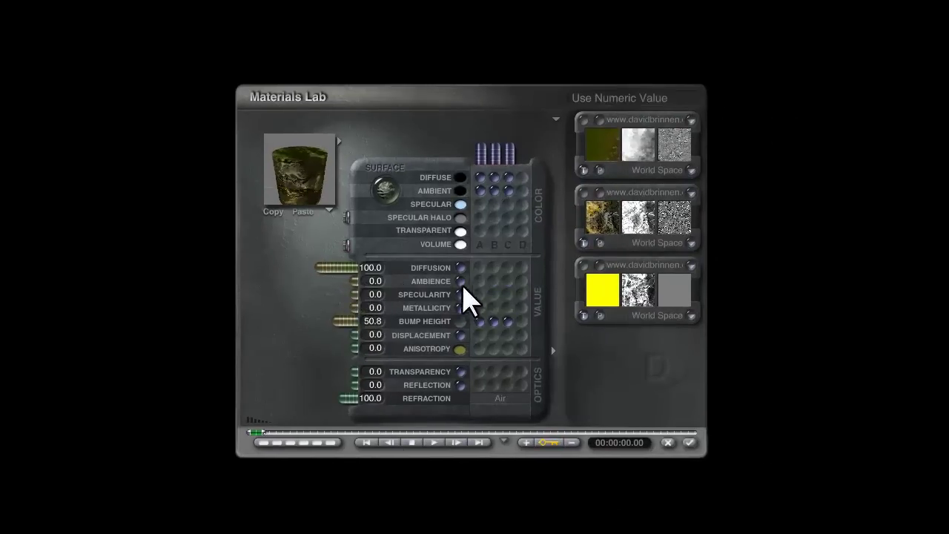
left_click(694, 445)
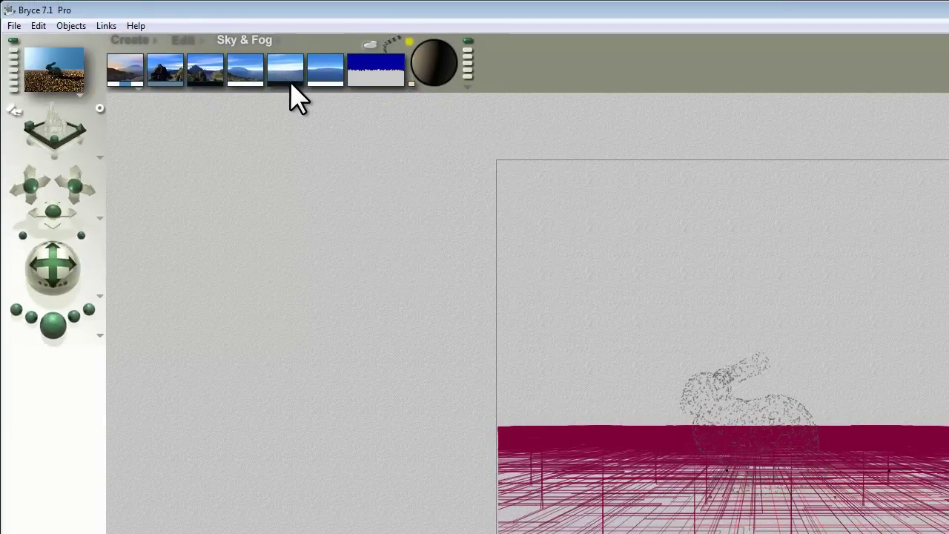
Change the black color swatch of the fifth Sky & Fog preview to a dark blue of R 36, G 39, B 64
left_click(290, 84)
left_click_drag(639, 371, 657, 373)
left_click_drag(650, 393, 659, 392)
left_click_drag(654, 410, 678, 412)
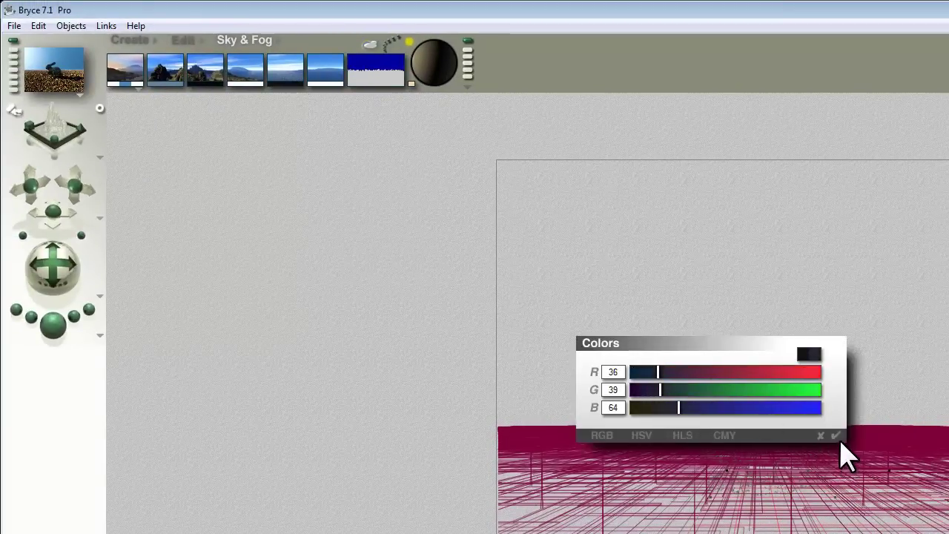
left_click(836, 436)
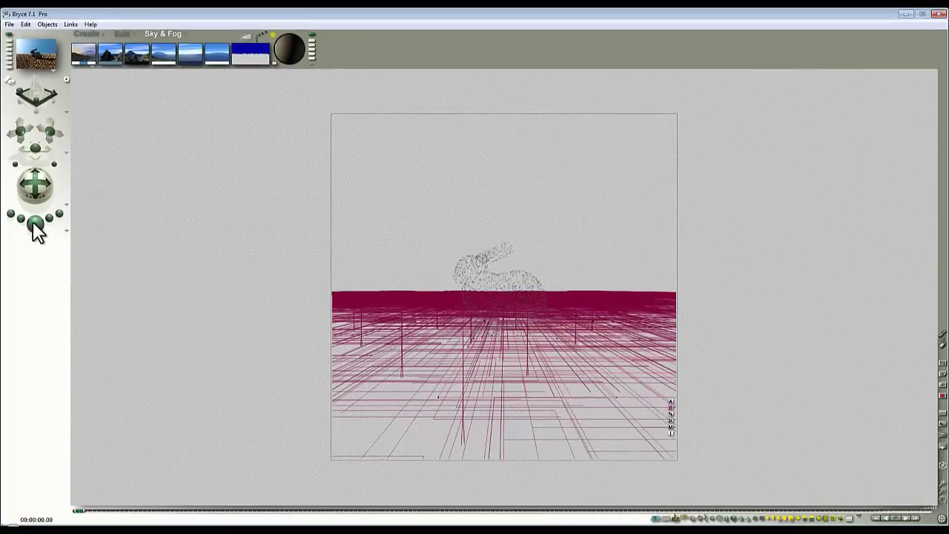
Test-render the scene to check the bunny's metal material and the lighting on the foliage ground
left_click(34, 225)
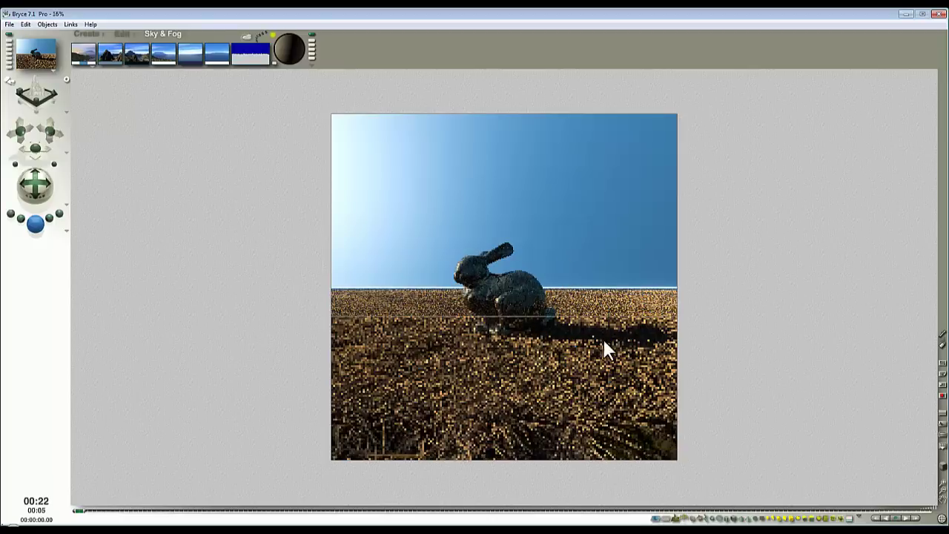
left_click(532, 347)
left_click(545, 385)
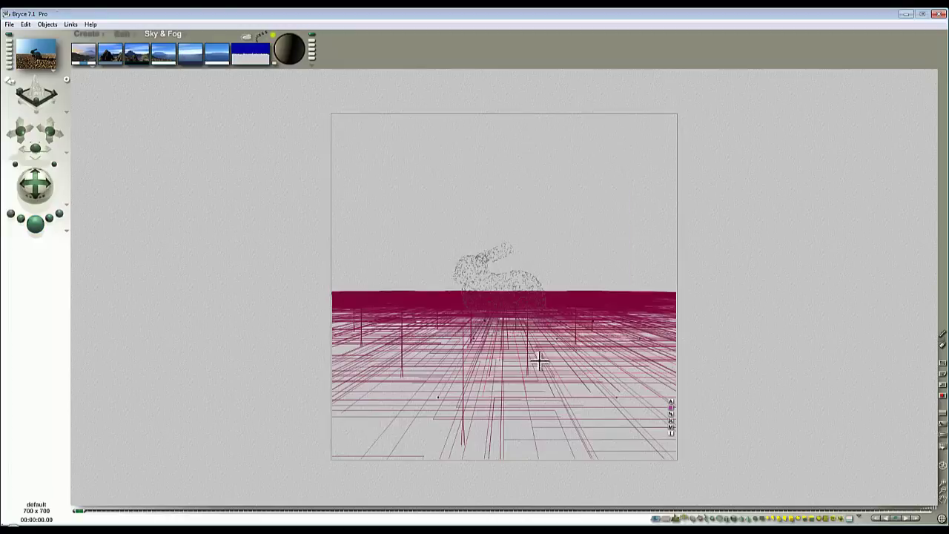
Move the camera closer to the bunny and render again to inspect where its feet meet the foliage
left_click_drag(52, 163, 53, 169)
left_click_drag(49, 132, 48, 134)
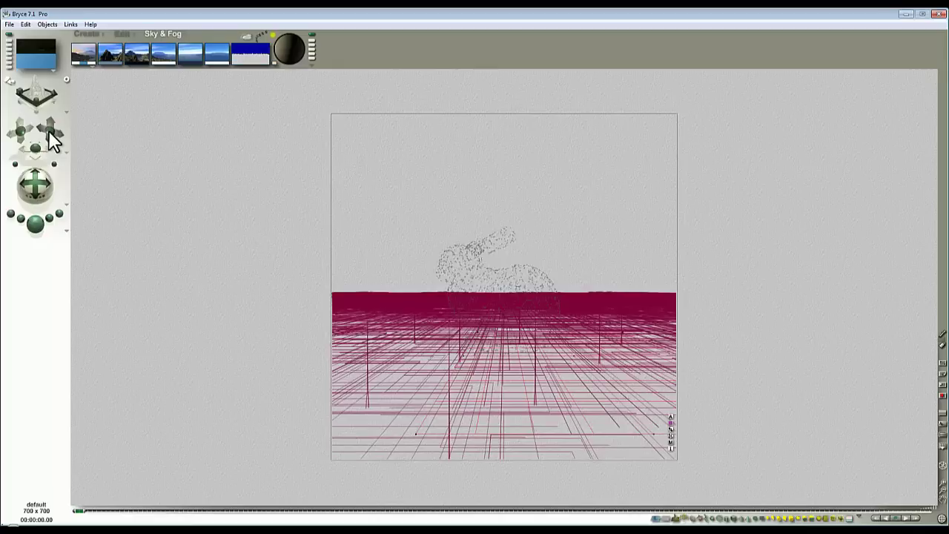
left_click(36, 224)
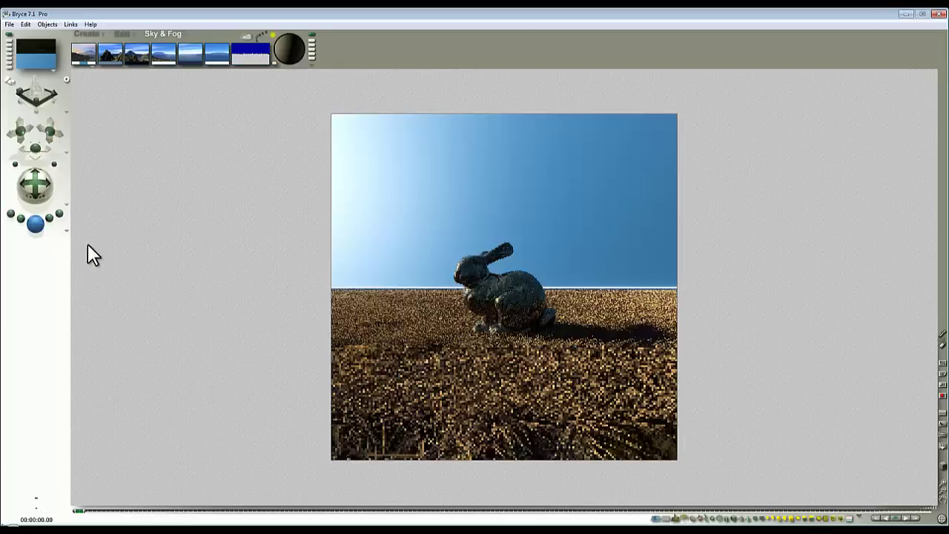
left_click_drag(524, 327, 525, 327)
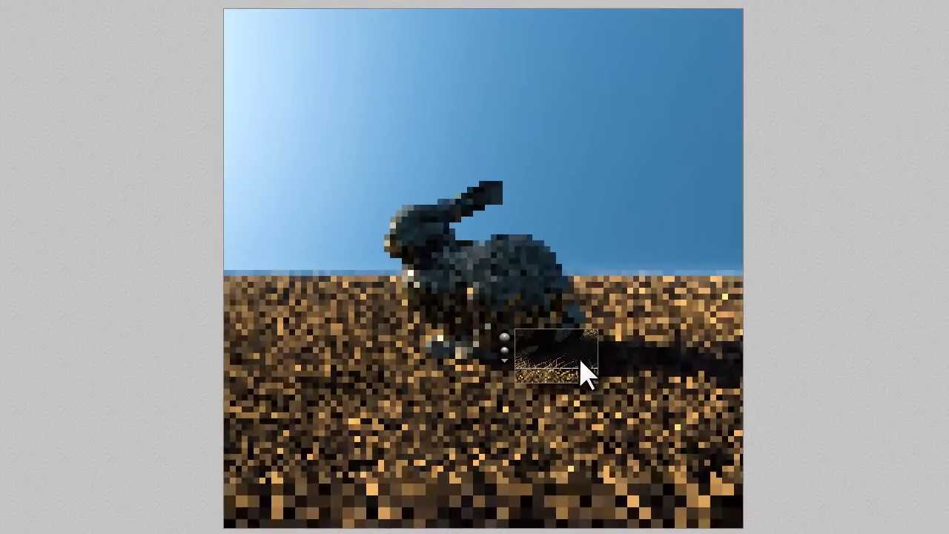
key("Escape")
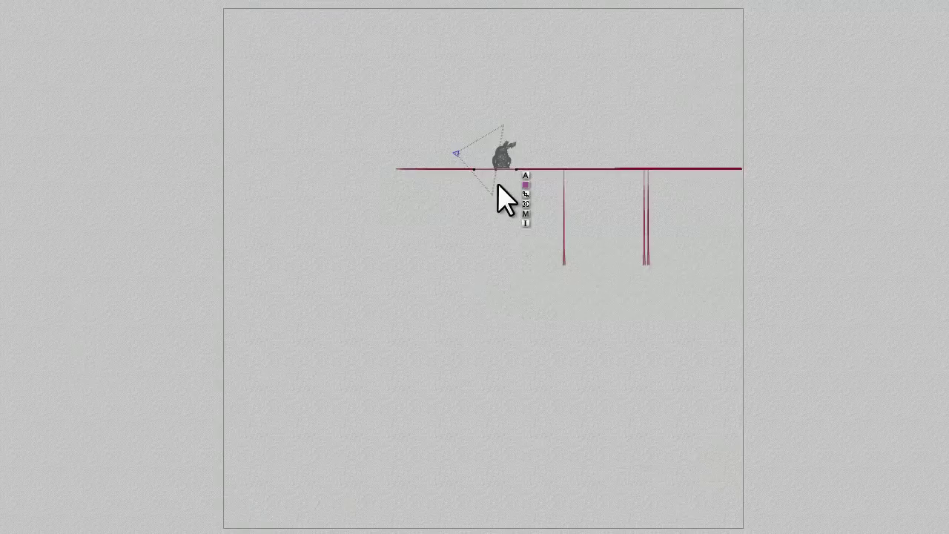
Lower the bunny slightly into the foliage in the side view and return to the camera view
left_click_drag(501, 160, 502, 165)
key("1")
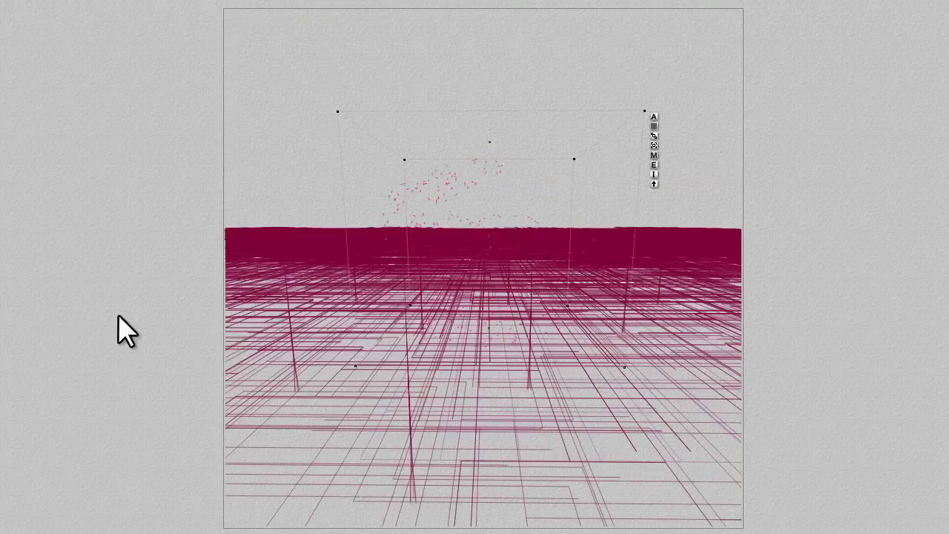